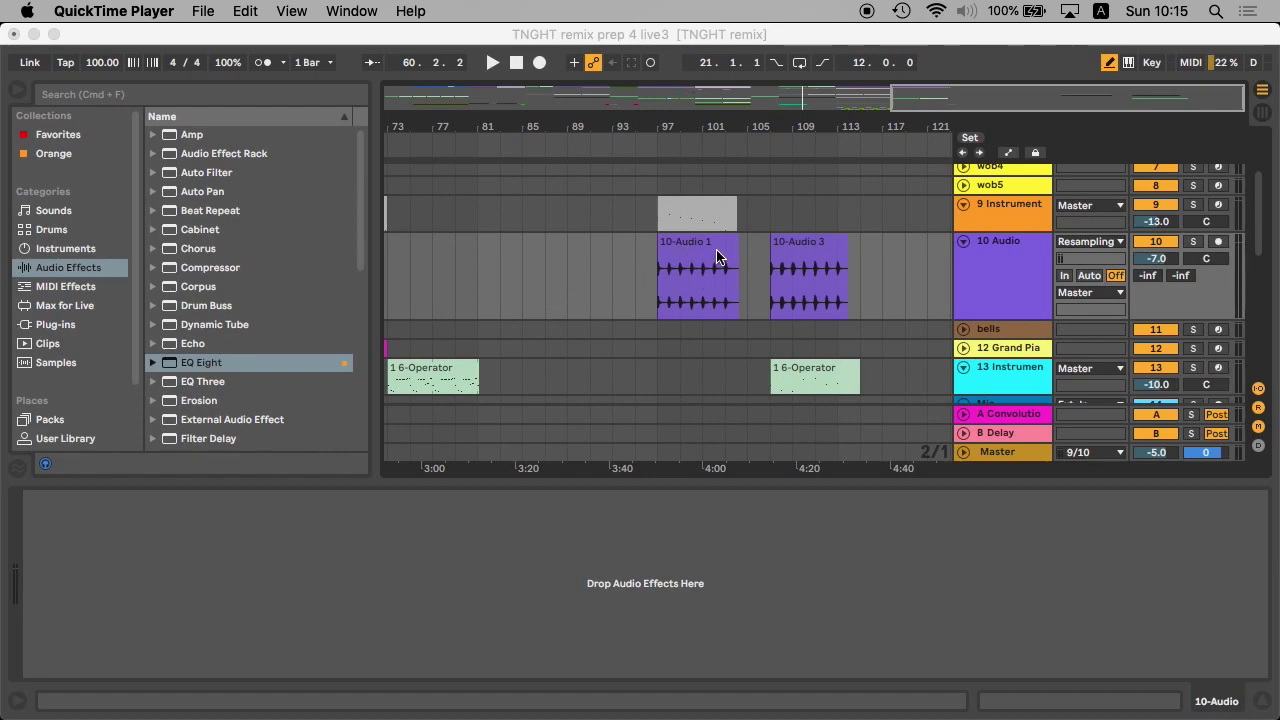
Step: Inspect the notes of the 9 Instrument track's MIDI clip at bar 97 and the waveform of the 10-Audio 1 clip below it
left_click(693, 208)
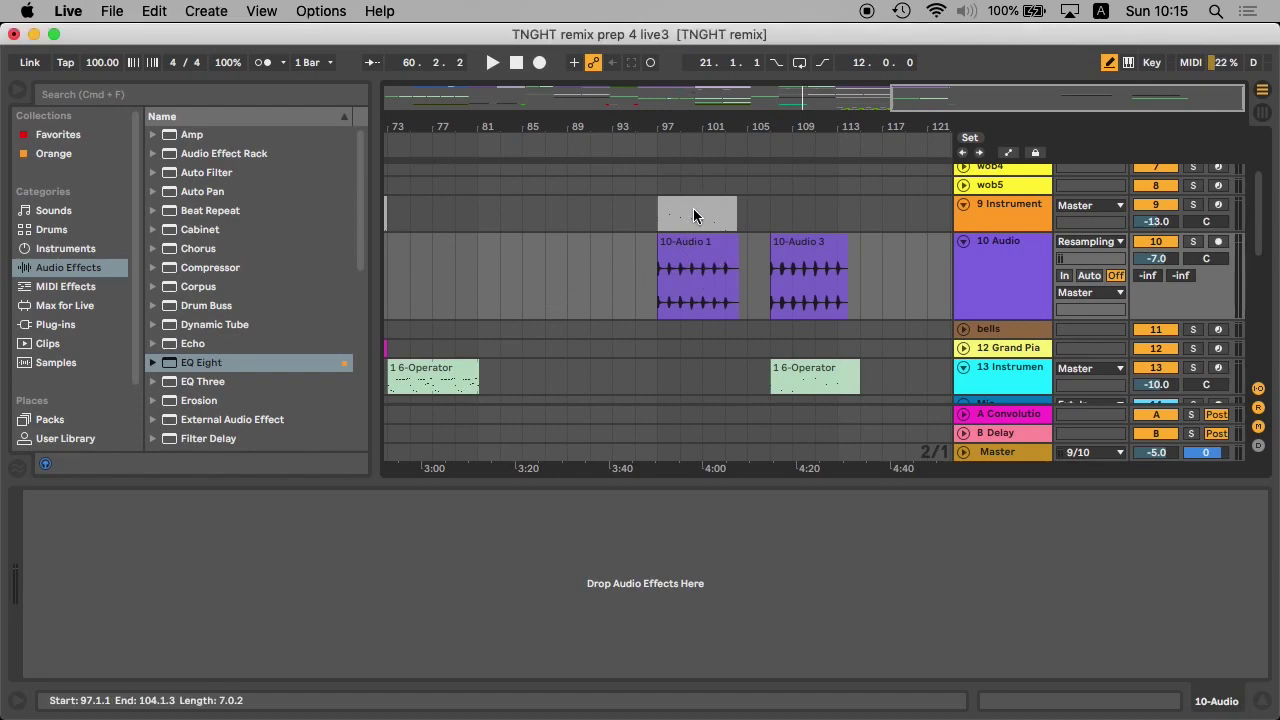
left_click(679, 204)
double_click(679, 204)
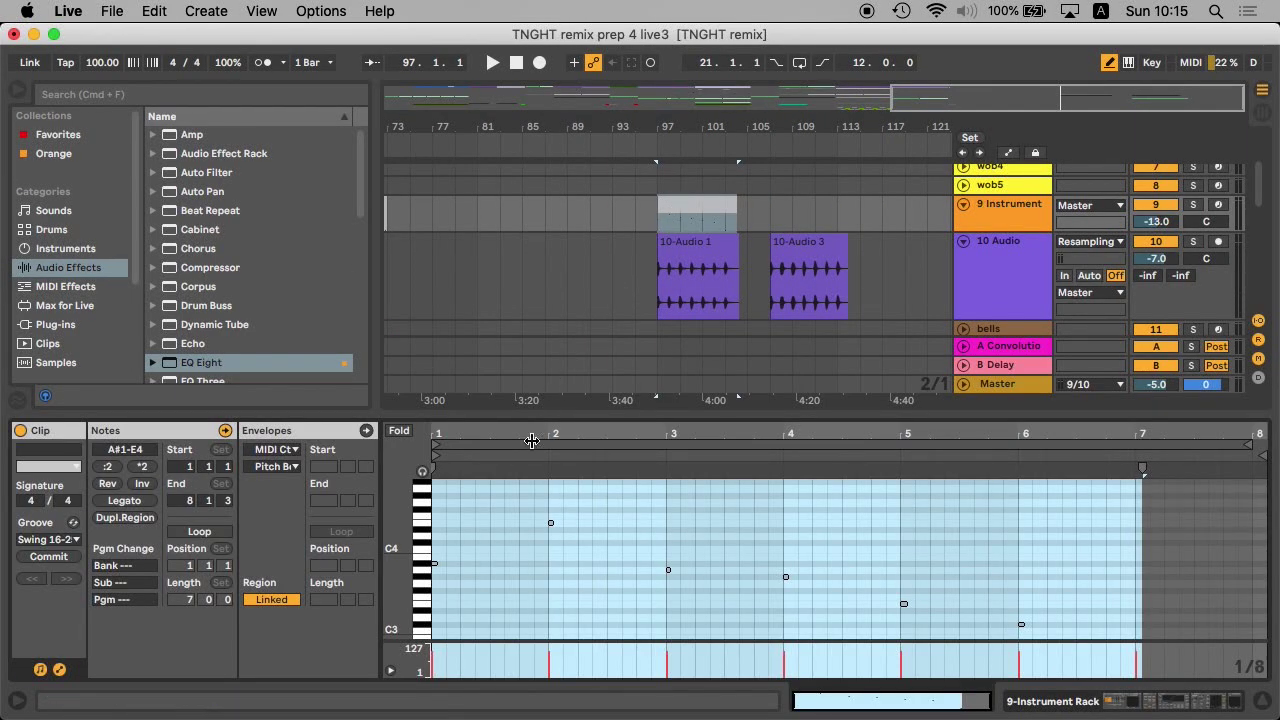
left_click(694, 260)
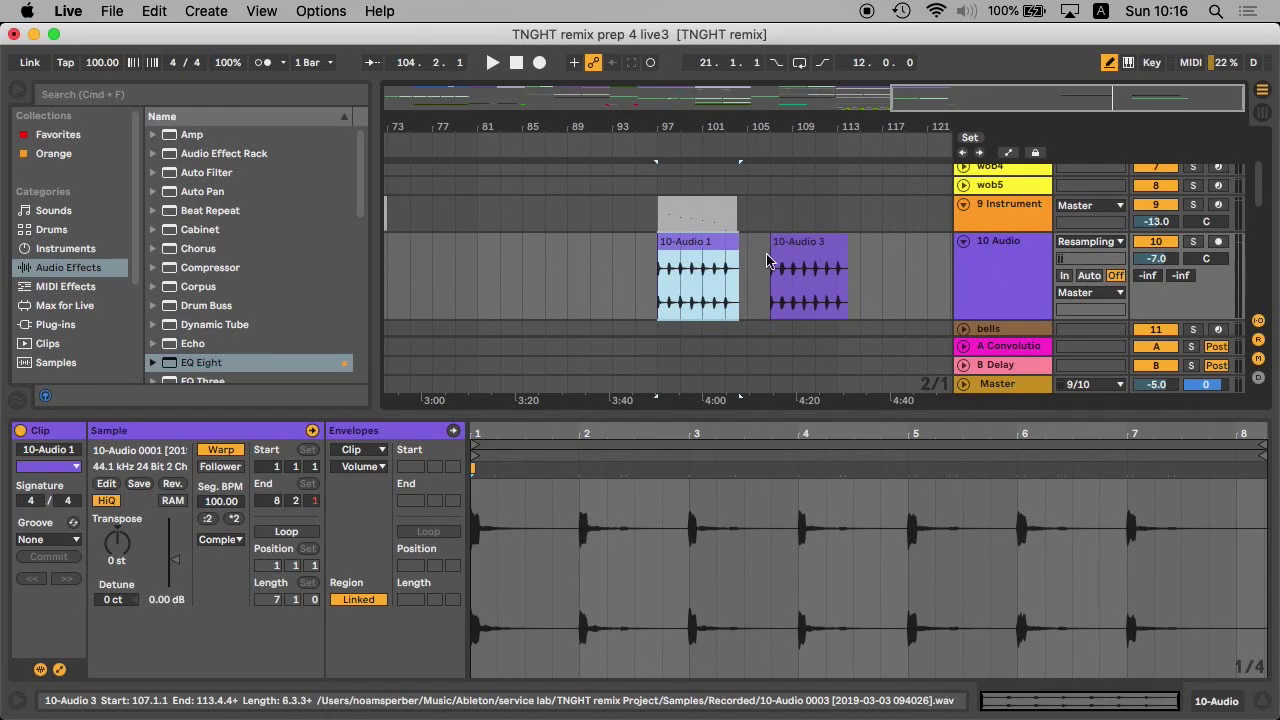
Step: Deactivate the MIDI clip at bar 97 on the 9 Instrument track and play back a few bars of 10-Audio 1
left_click(712, 215)
left_click(697, 250)
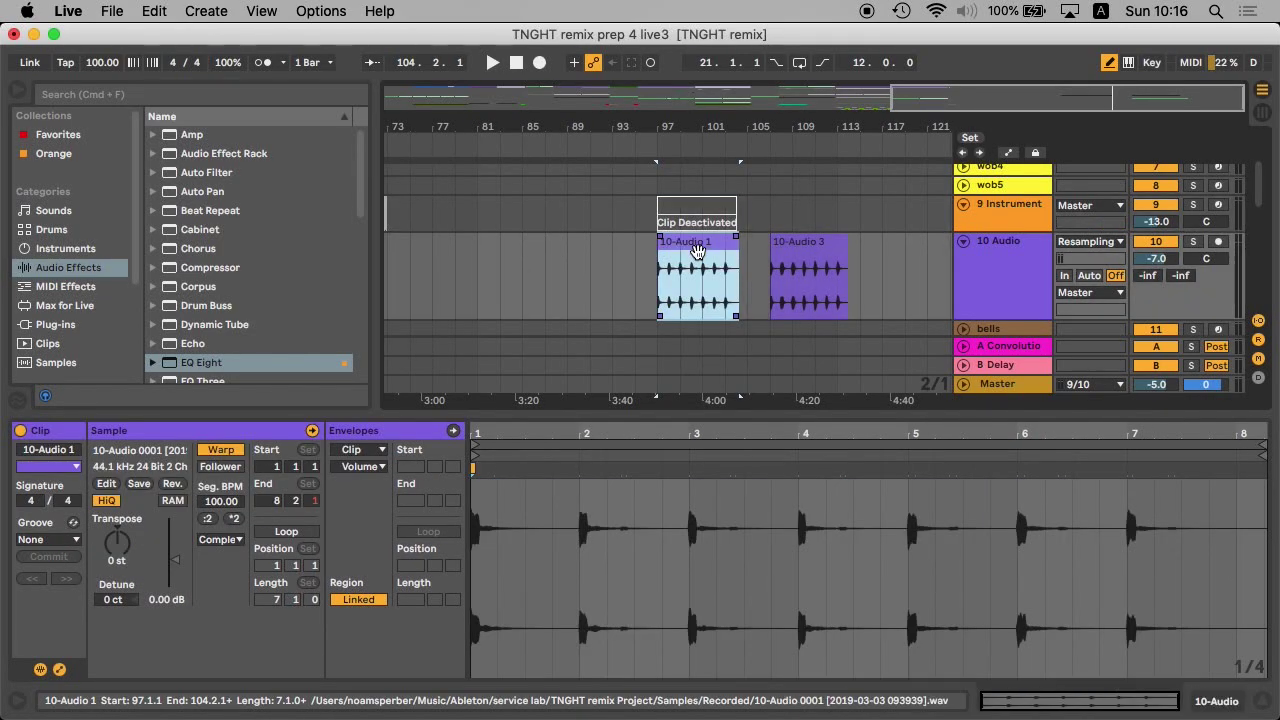
key("space")
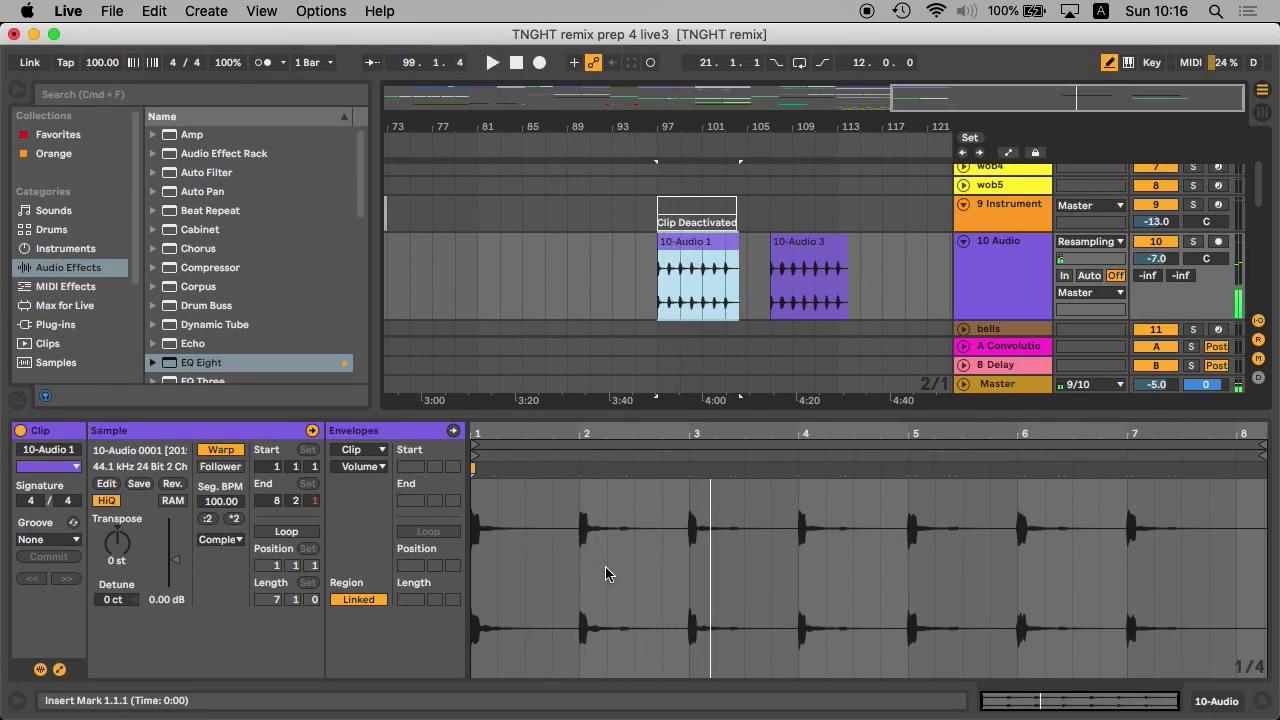
key("space")
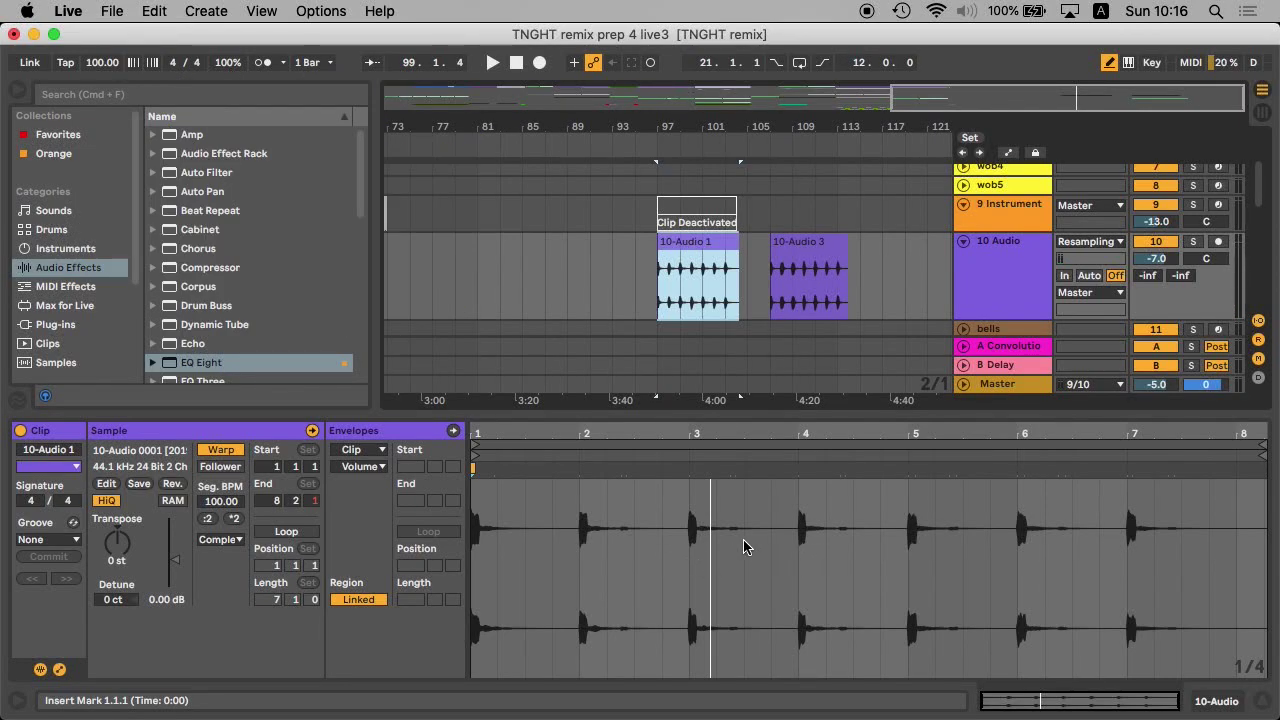
Step: Deactivate the 1 6-Operator MIDI clip at bar 107 and play back the 10-Audio 3 clip
left_click(807, 246)
scroll(874, 290, "down", 3)
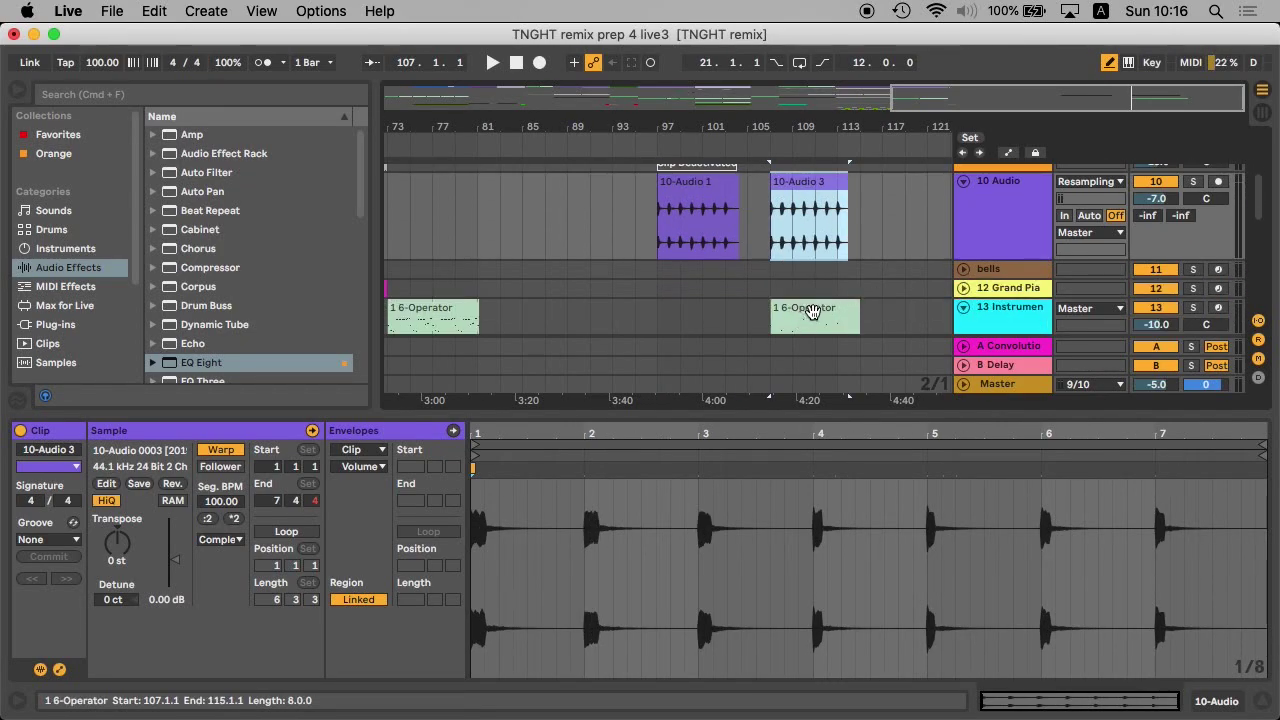
left_click(810, 310)
key("0")
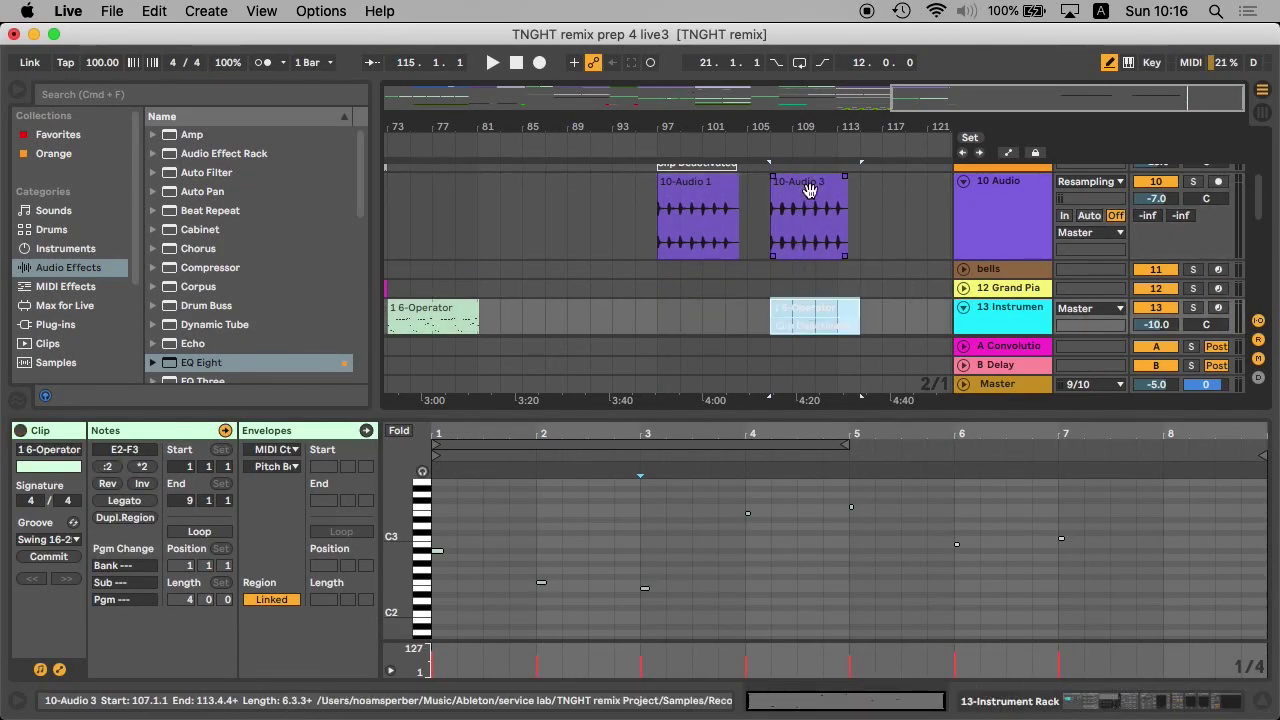
left_click(814, 185)
key("space")
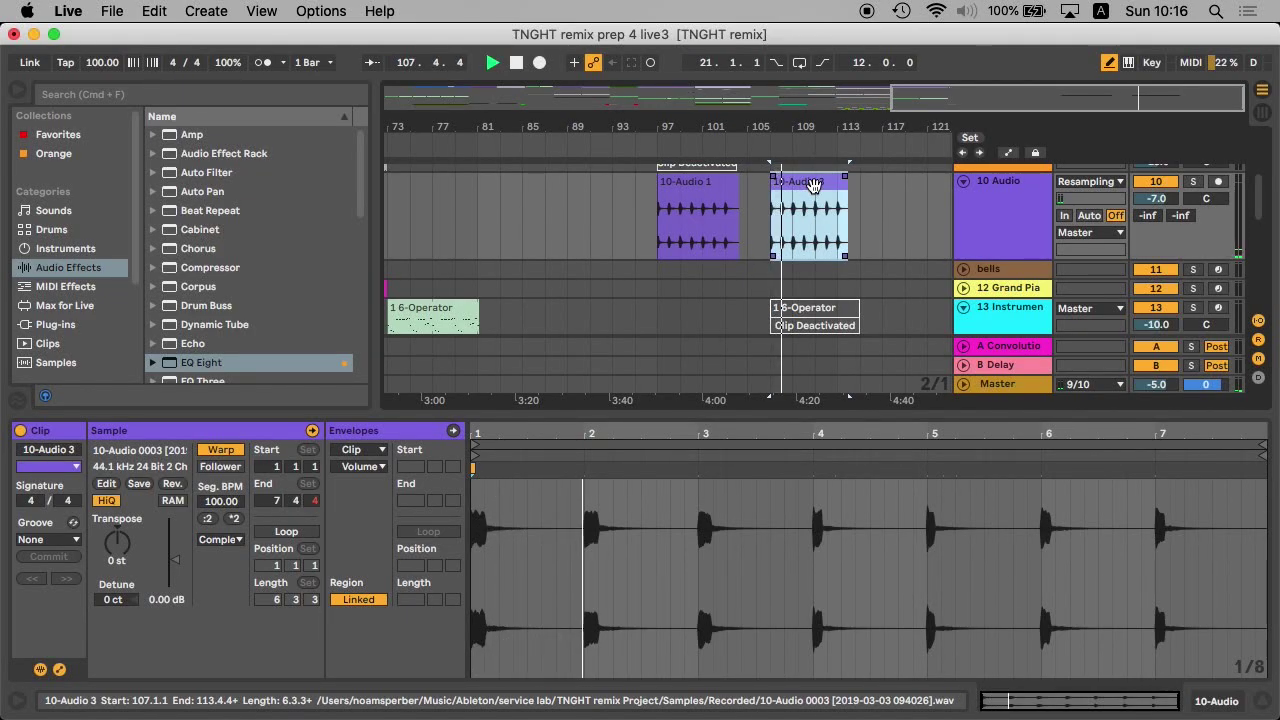
Step: Slice the 10-Audio 1 clip to a new MIDI track, one slice per Bar, using the Built-in preset with warped timing preserved
left_click(686, 195)
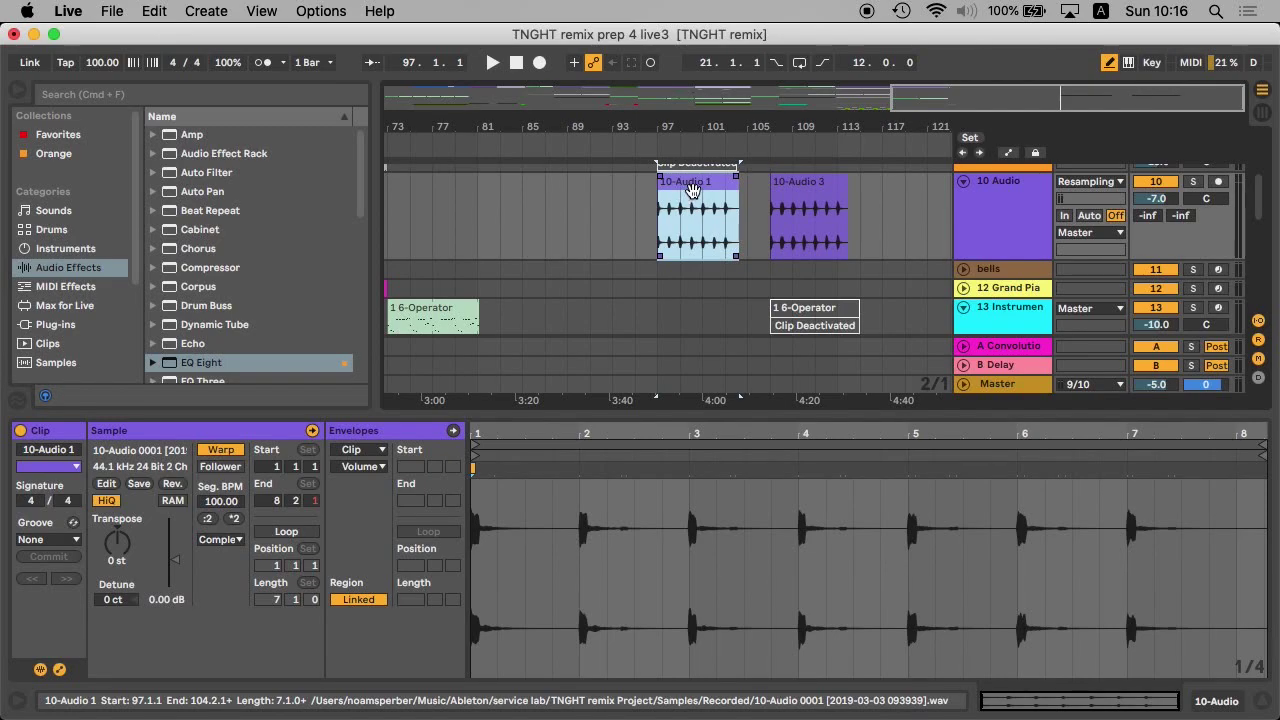
right_click(692, 190)
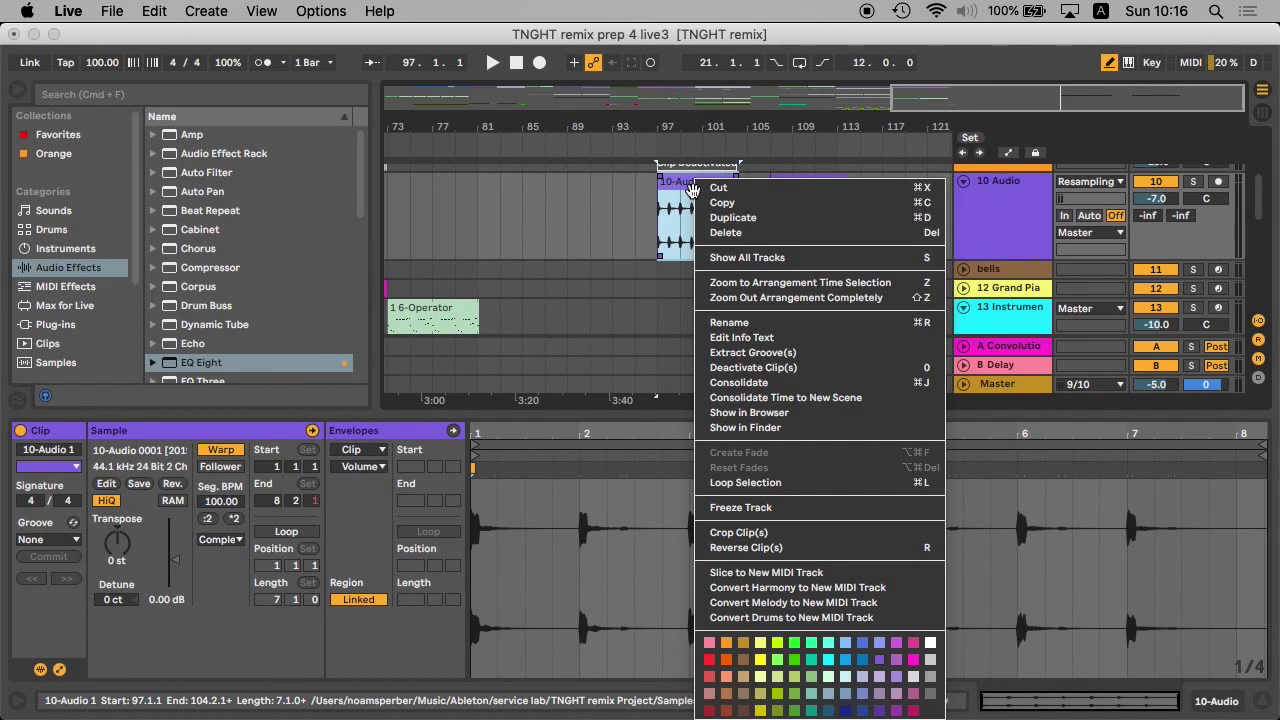
left_click(780, 572)
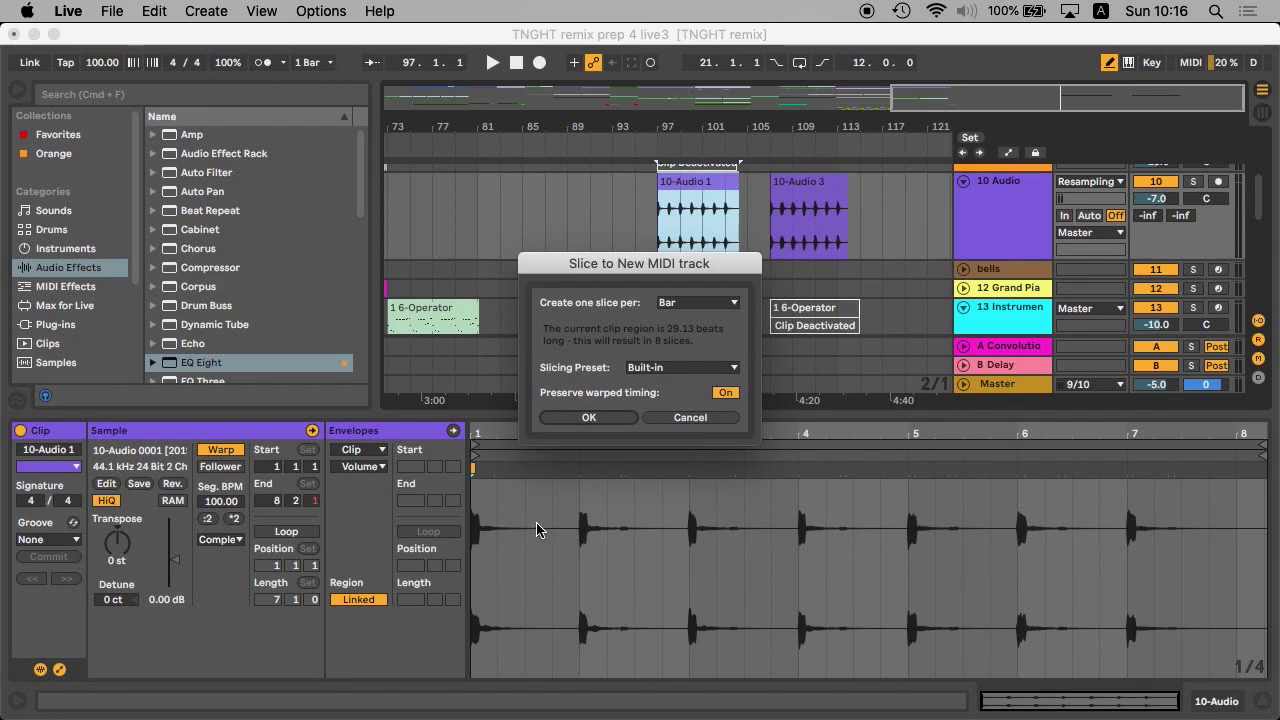
left_click(607, 419)
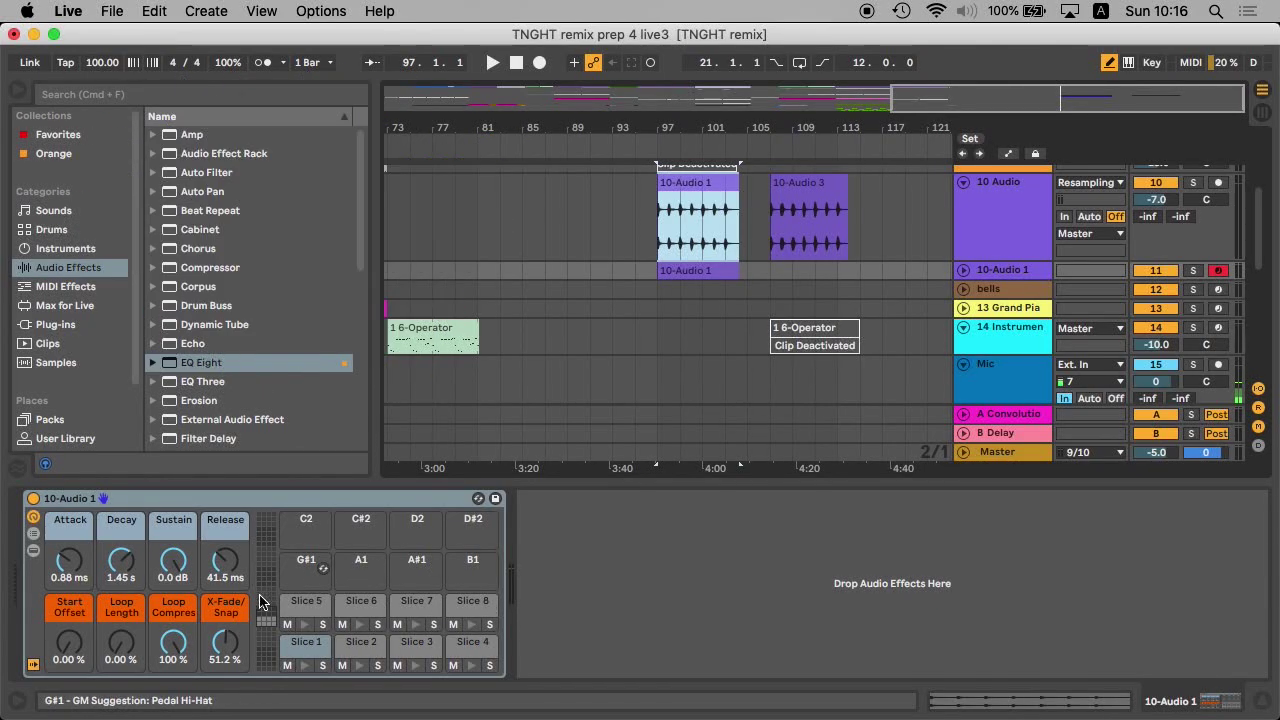
Step: Audition Slice 1 and Slice 3 in the new drum rack and show Slice 1's Simpler device
left_click(305, 666)
left_click(416, 667)
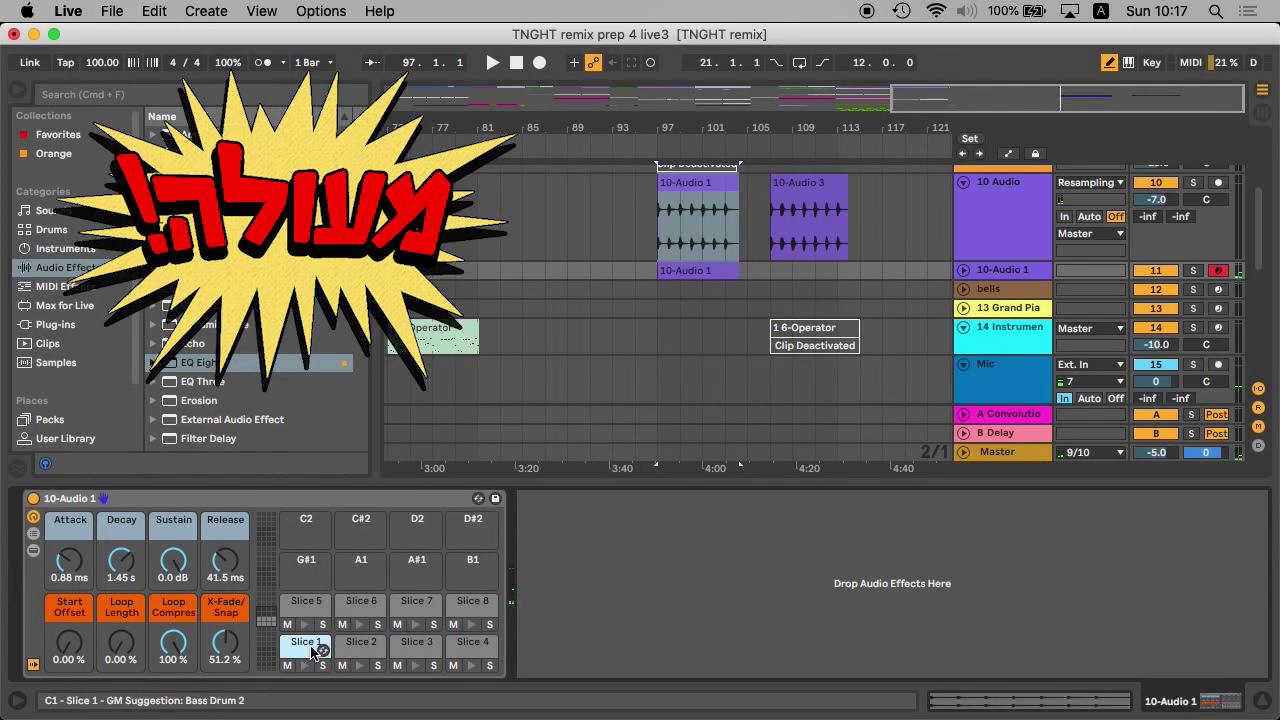
left_click(311, 648)
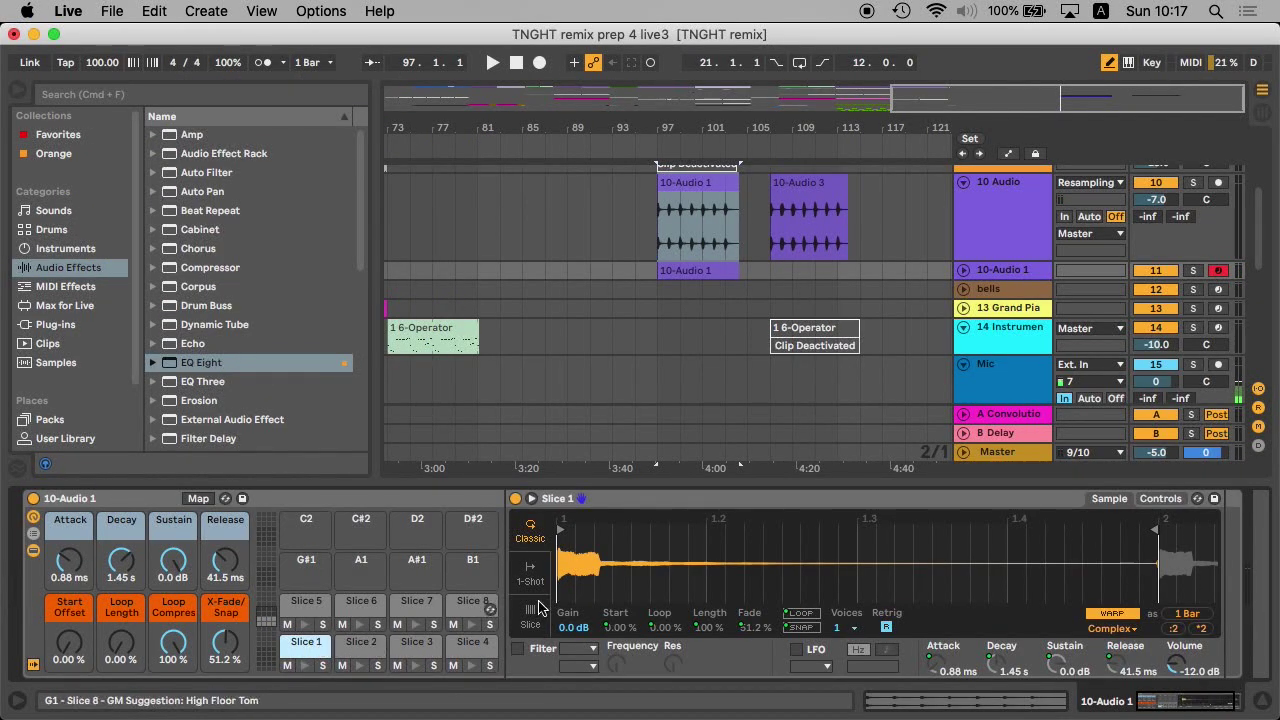
Step: Set Slice 1's Vel>Vol to 0.0 % and Volume to 0.00 dB, copying each value to the sibling slices
left_click(1160, 498)
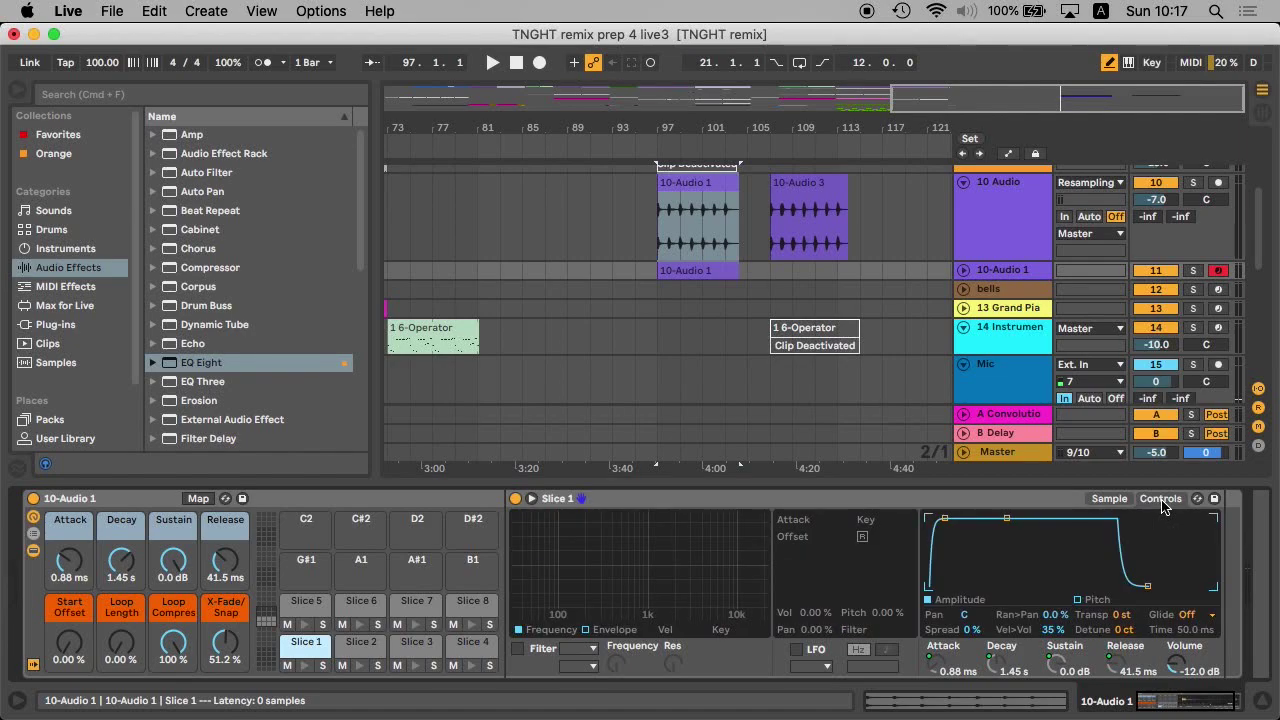
left_click(1053, 630)
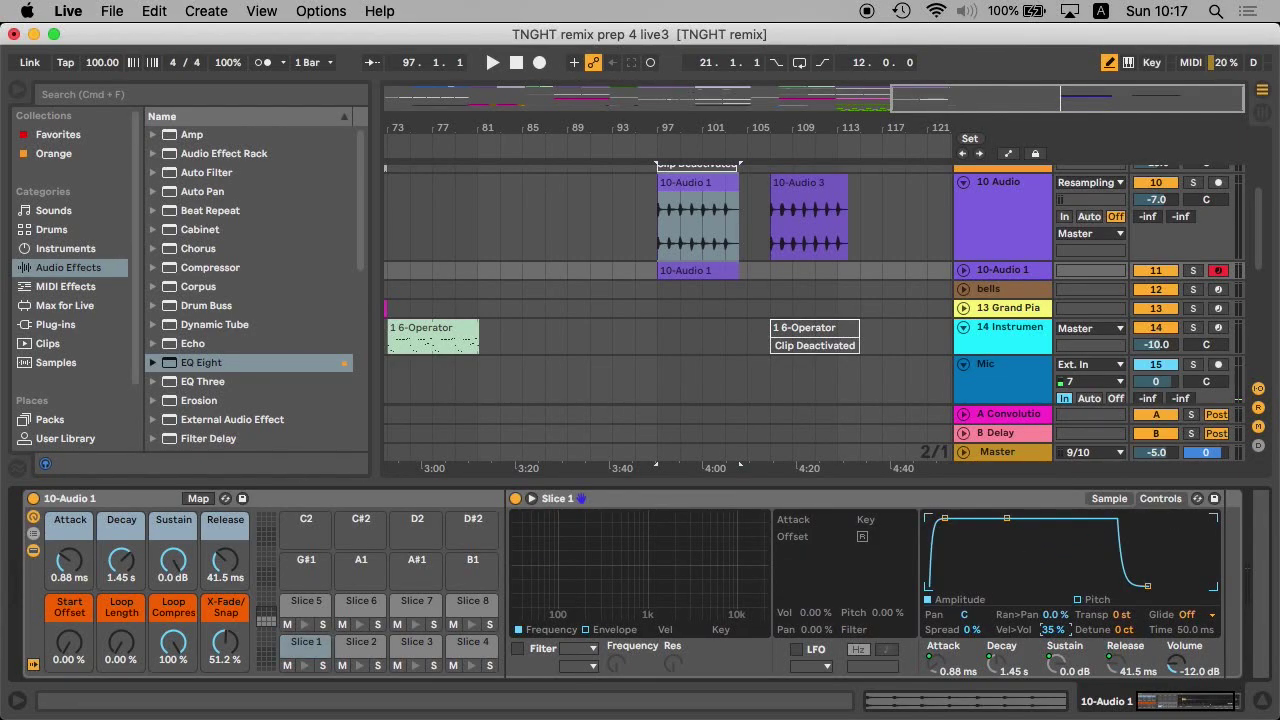
right_click(1056, 632)
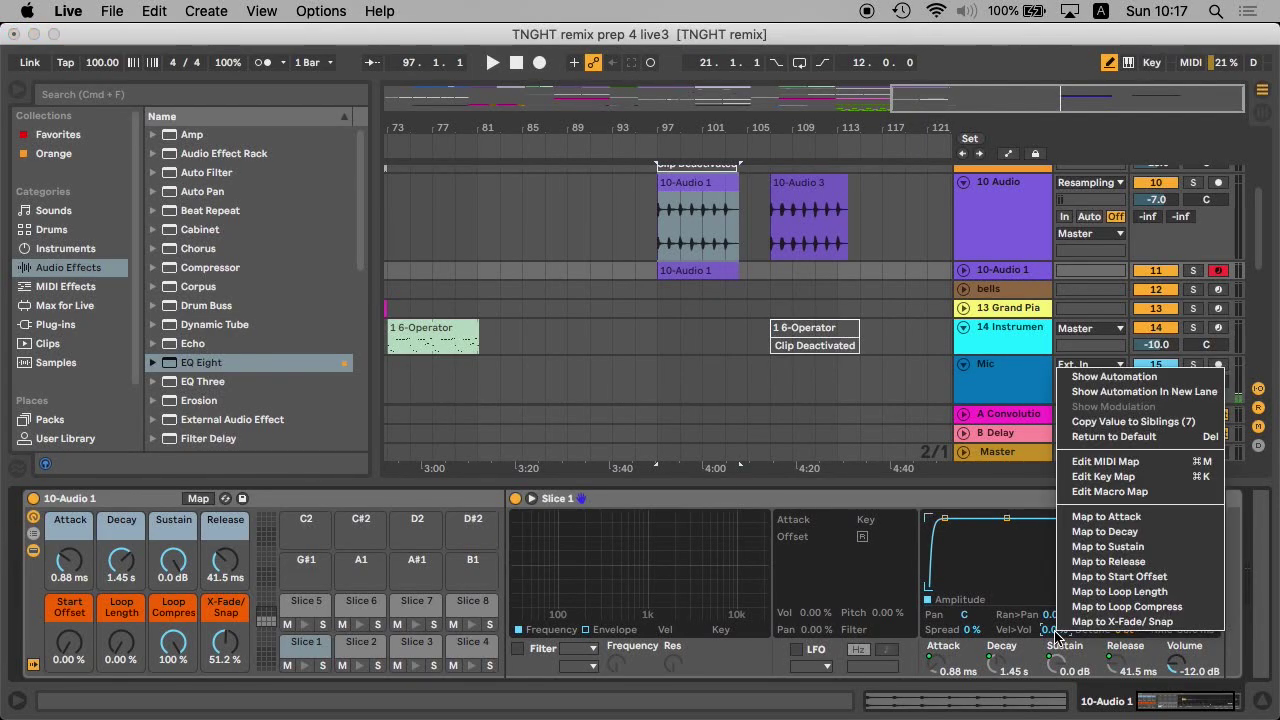
left_click(1133, 422)
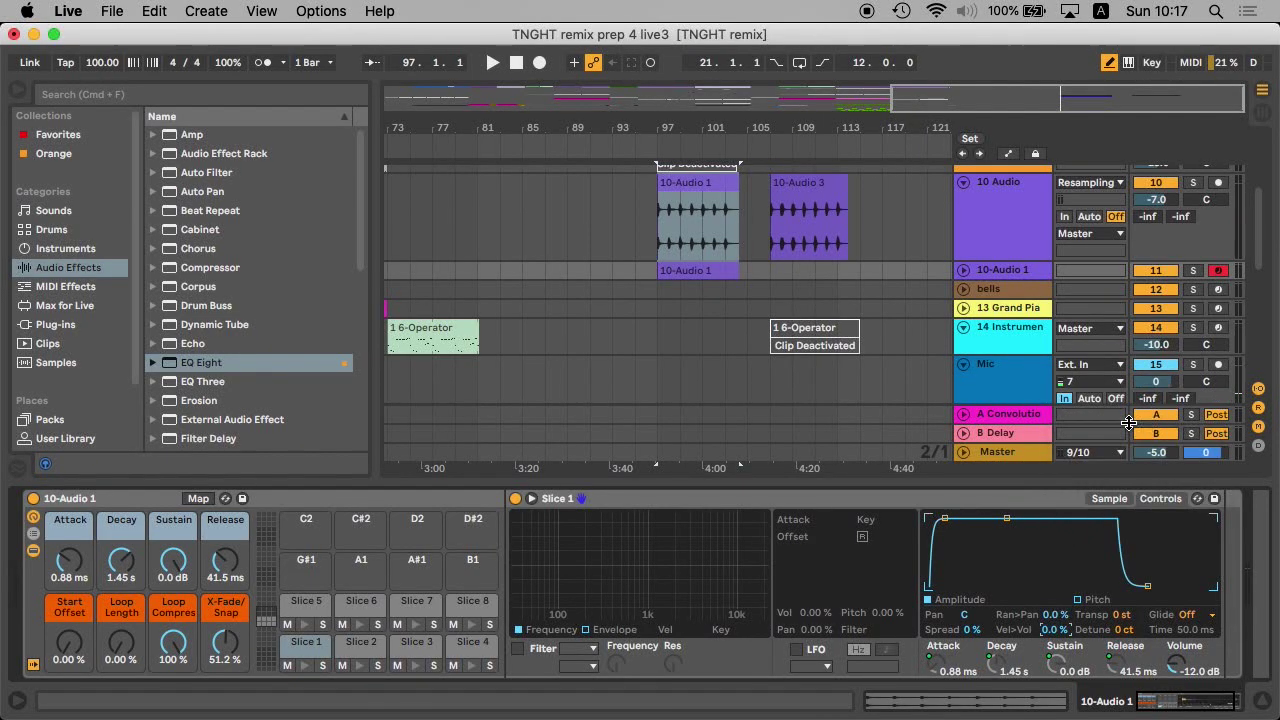
right_click(1180, 668)
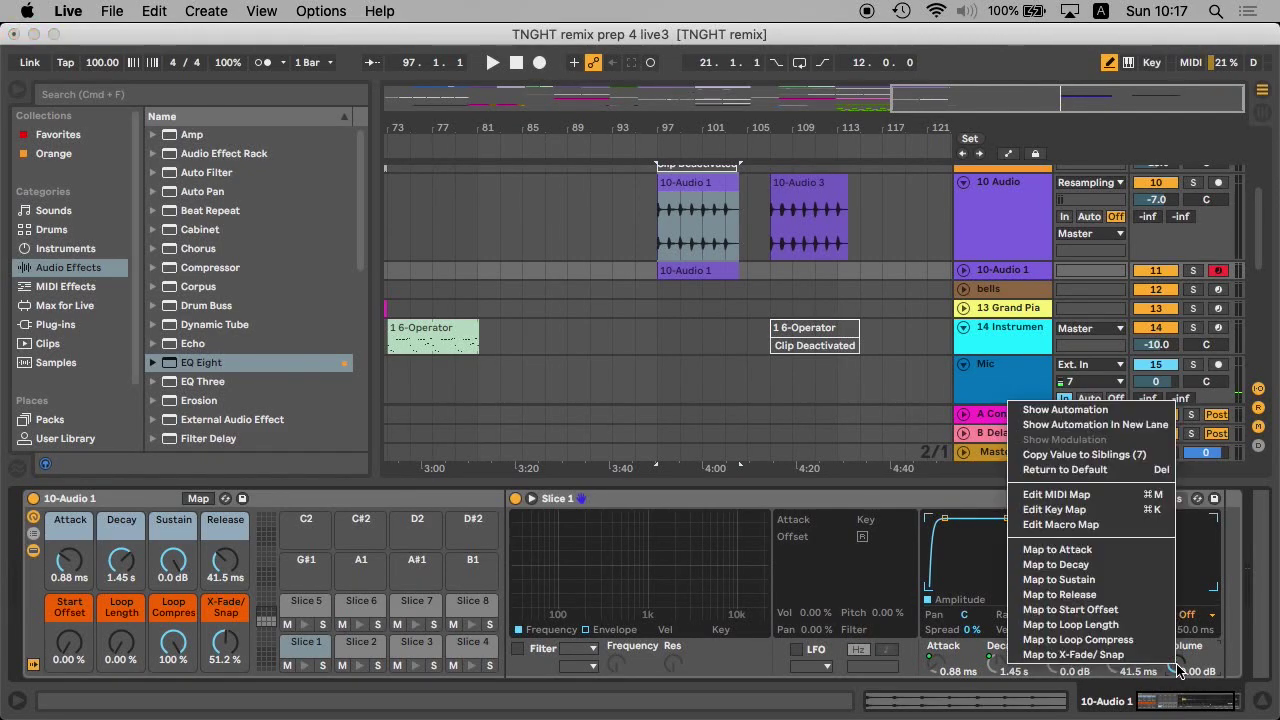
left_click(1090, 458)
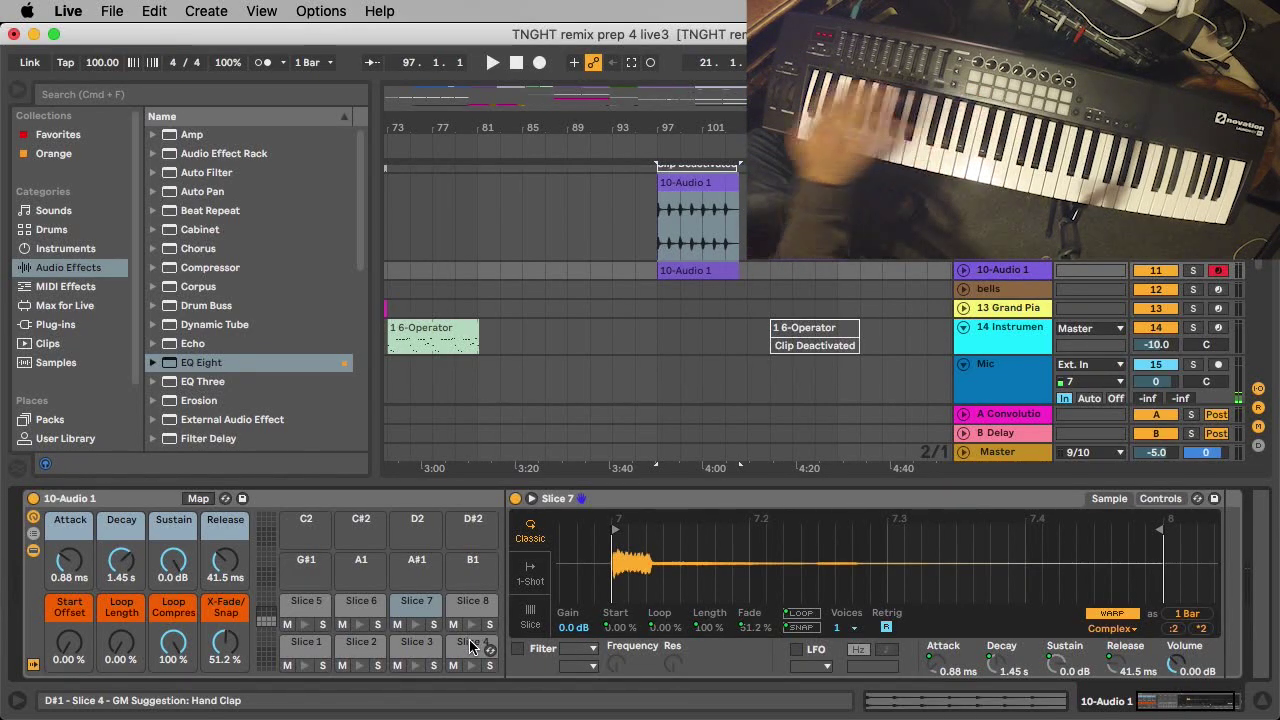
Step: Rearrange the drum rack by moving Slice 4 to G#1 and Slice 3 to D#1, and place a copy of Slice 1 on D1
left_click(305, 645)
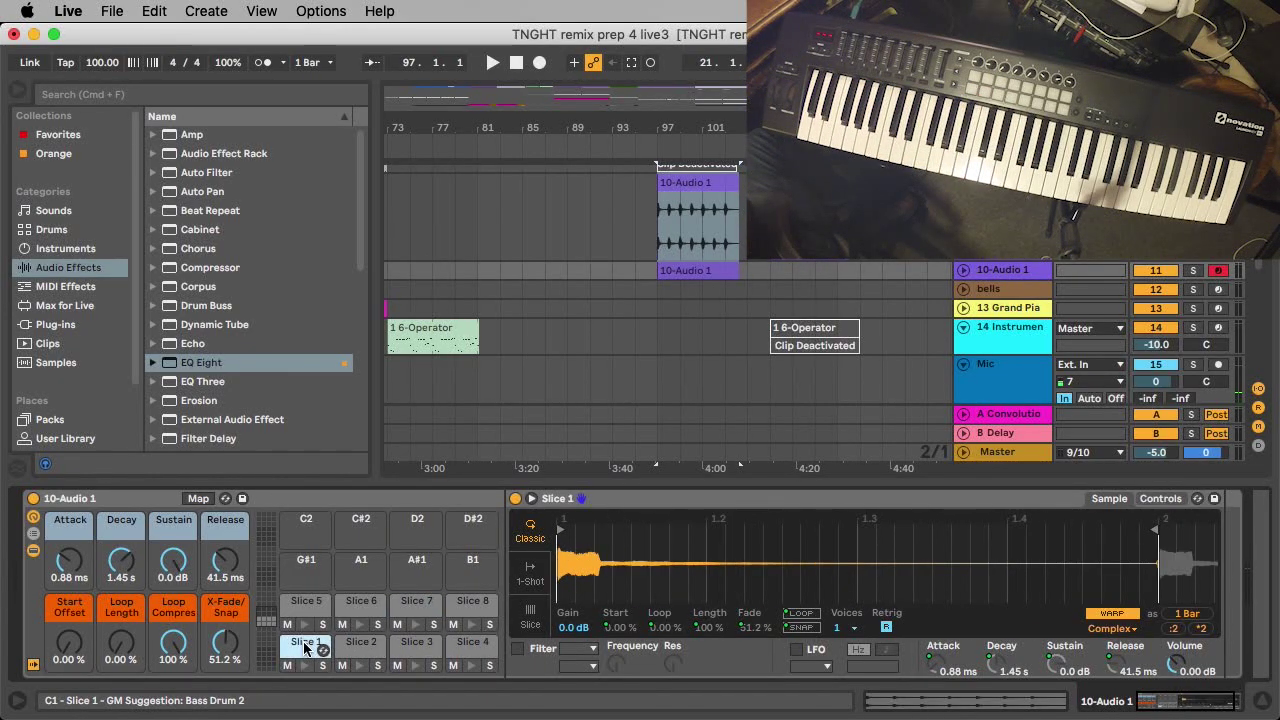
left_click(358, 645)
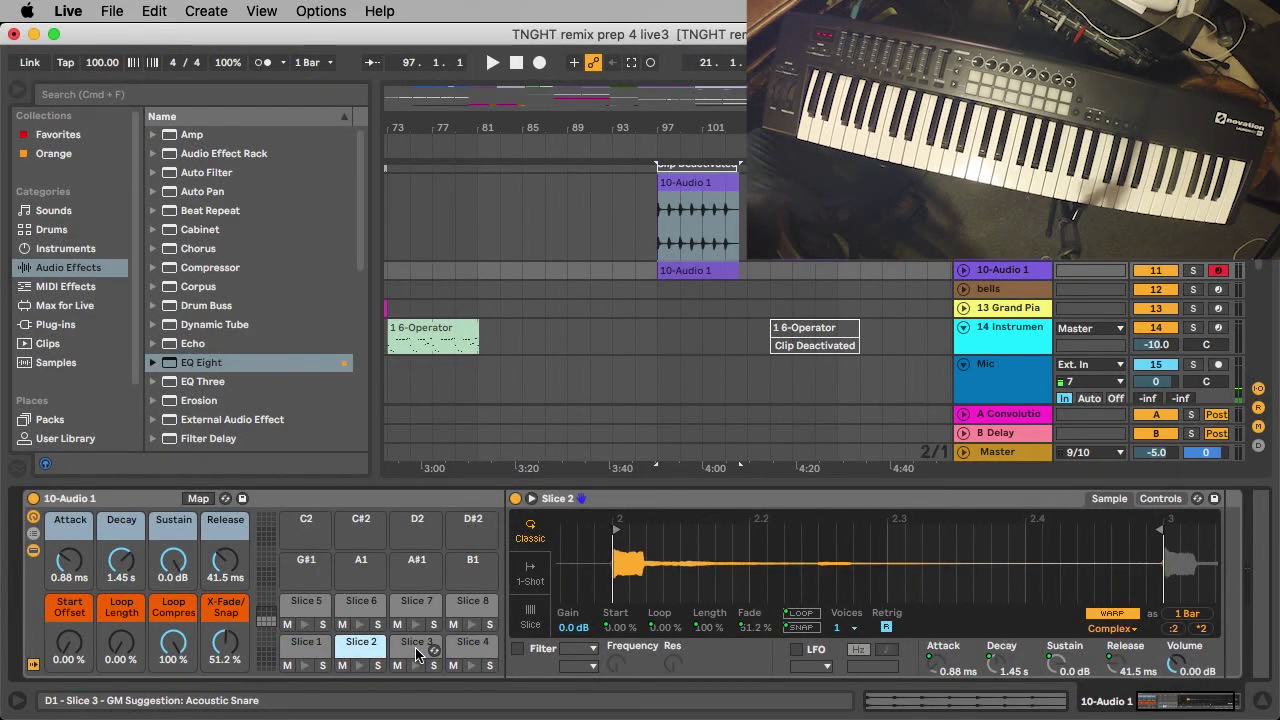
left_click_drag(473, 645, 306, 565)
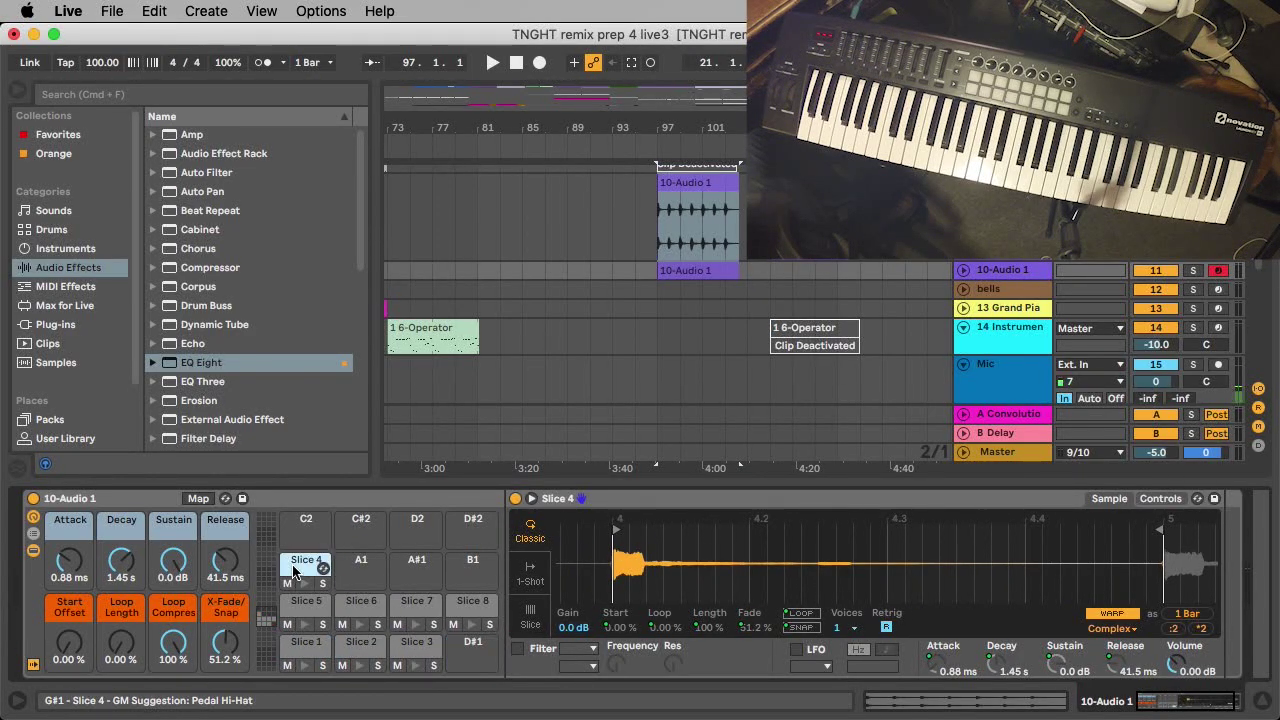
left_click_drag(418, 650, 473, 650)
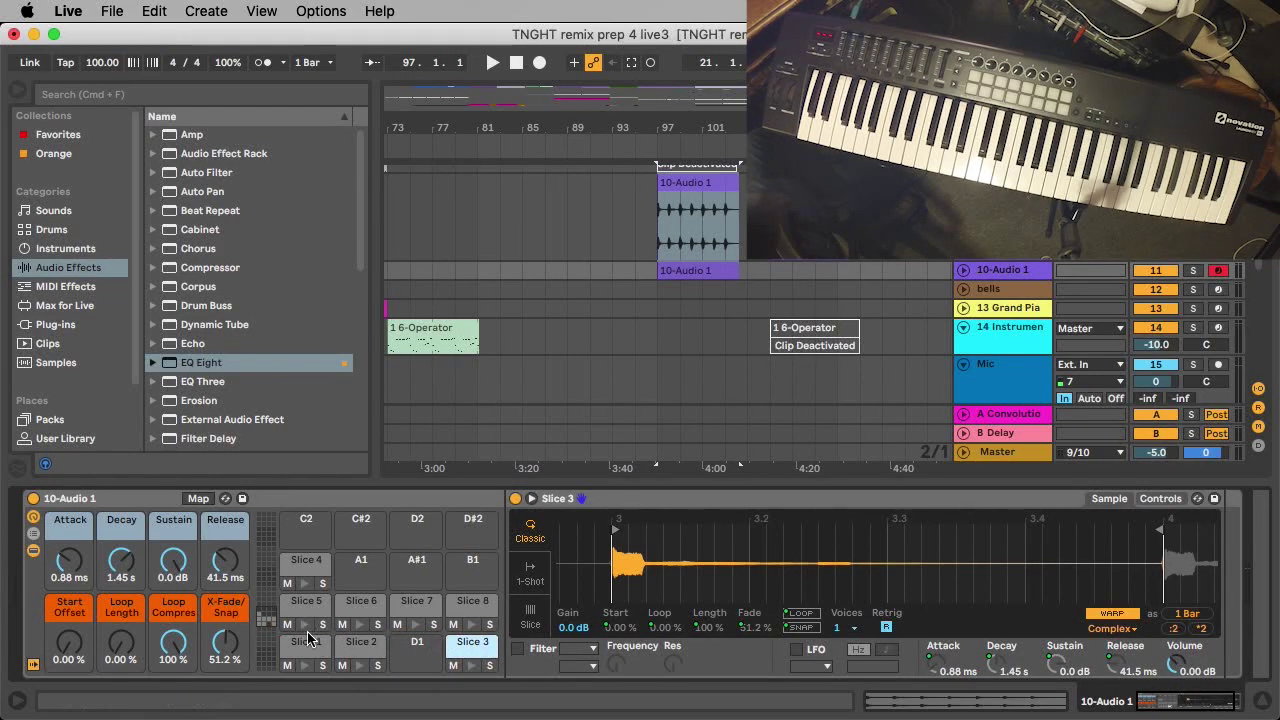
left_click(306, 645)
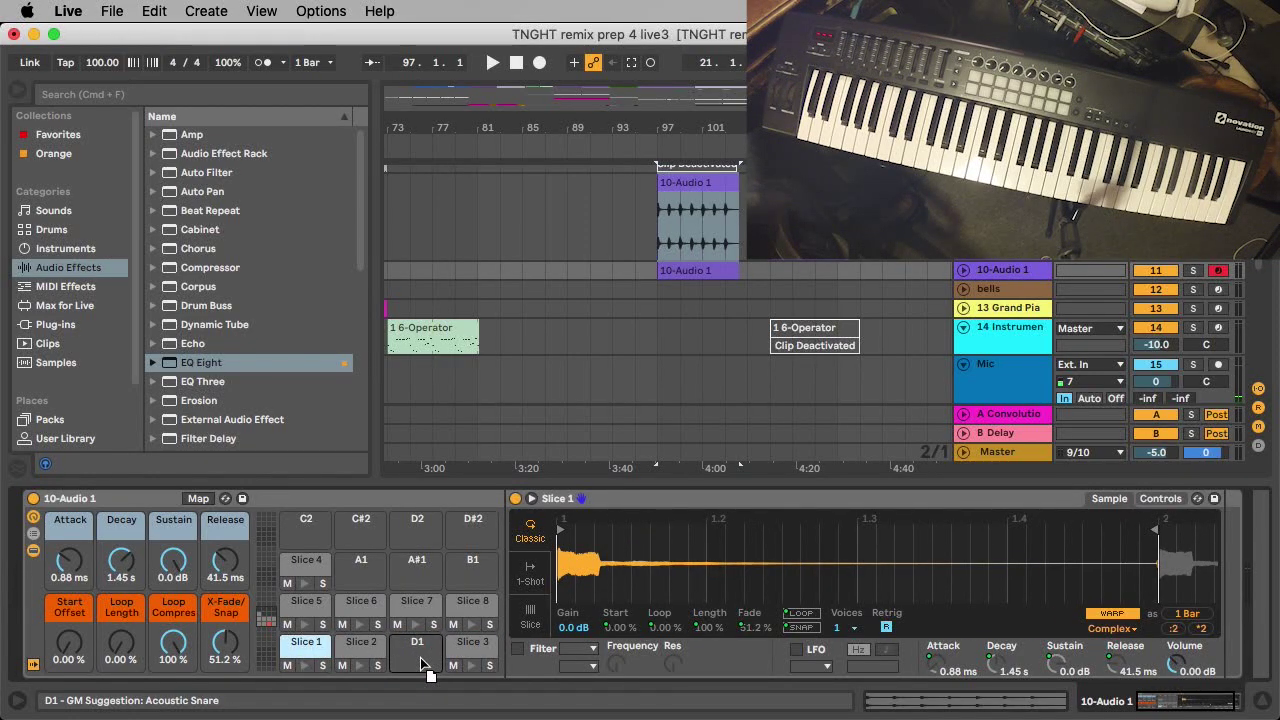
left_click_drag(419, 657, 419, 657)
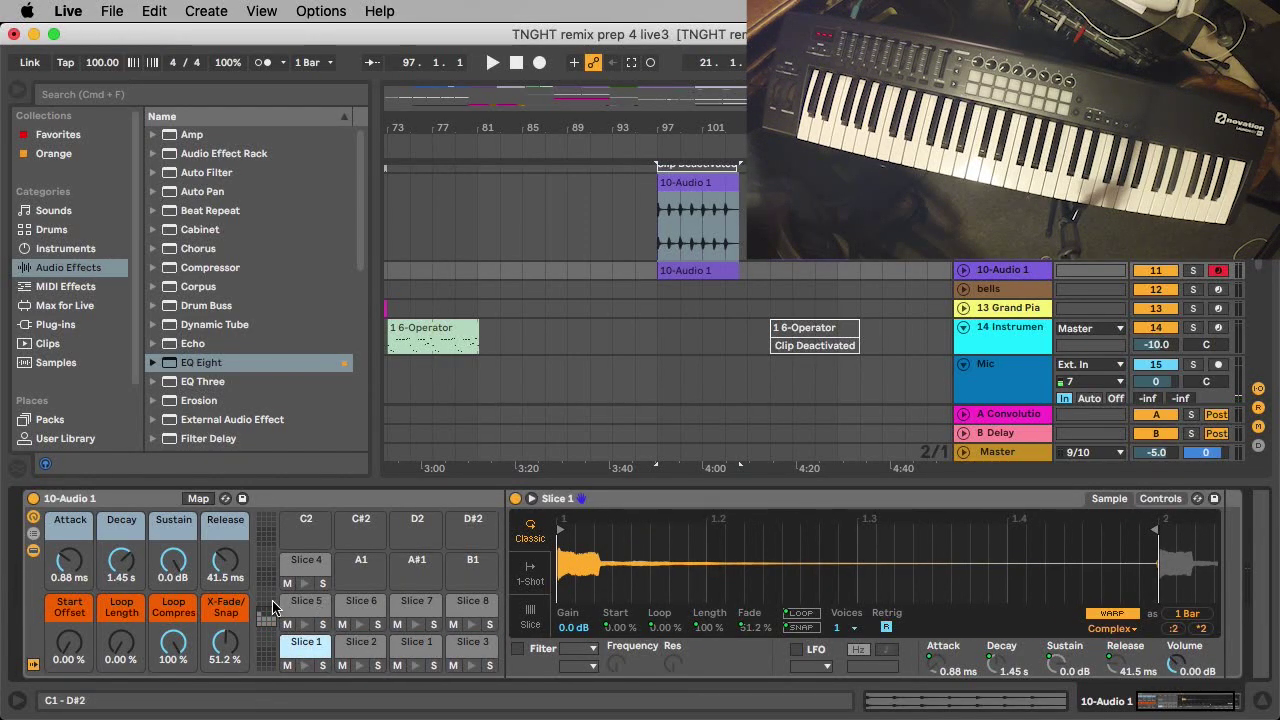
Step: Move Slices 5, 6 and 7 to pads A1, A#1 and B1, and delete the empty Slice 8 from G1
left_click(302, 608)
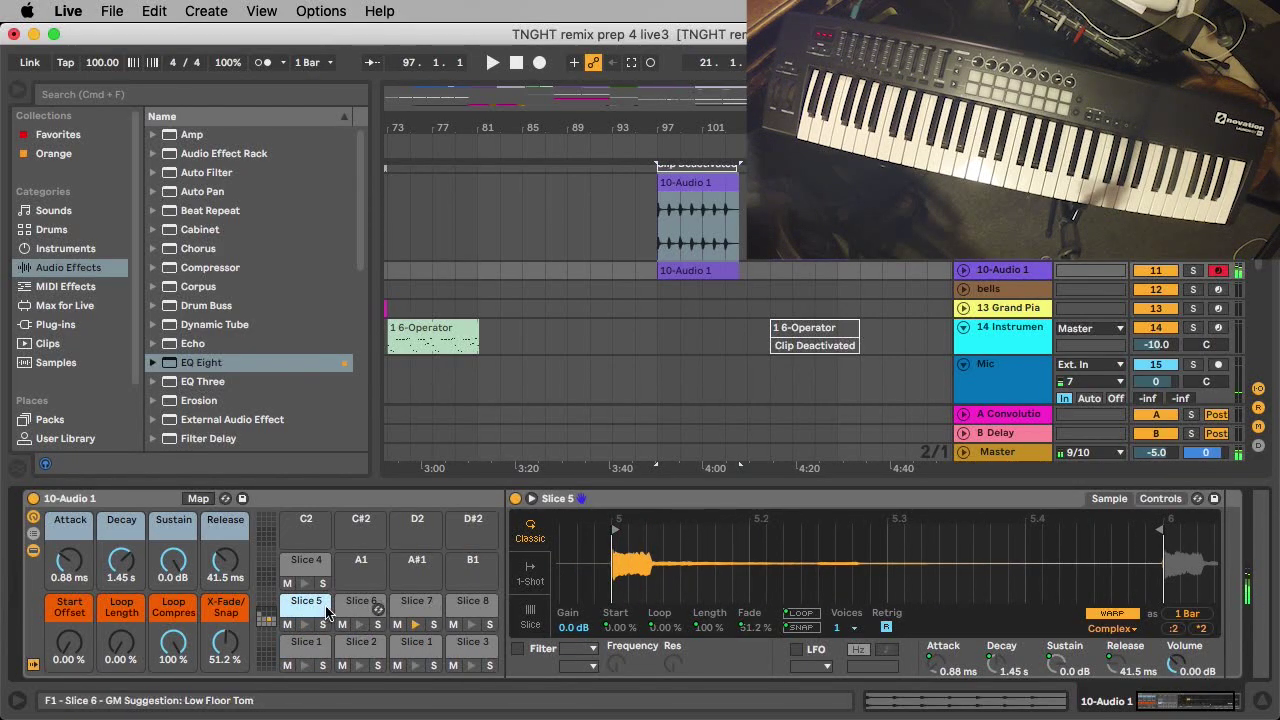
left_click_drag(306, 608, 361, 563)
left_click_drag(360, 608, 472, 570)
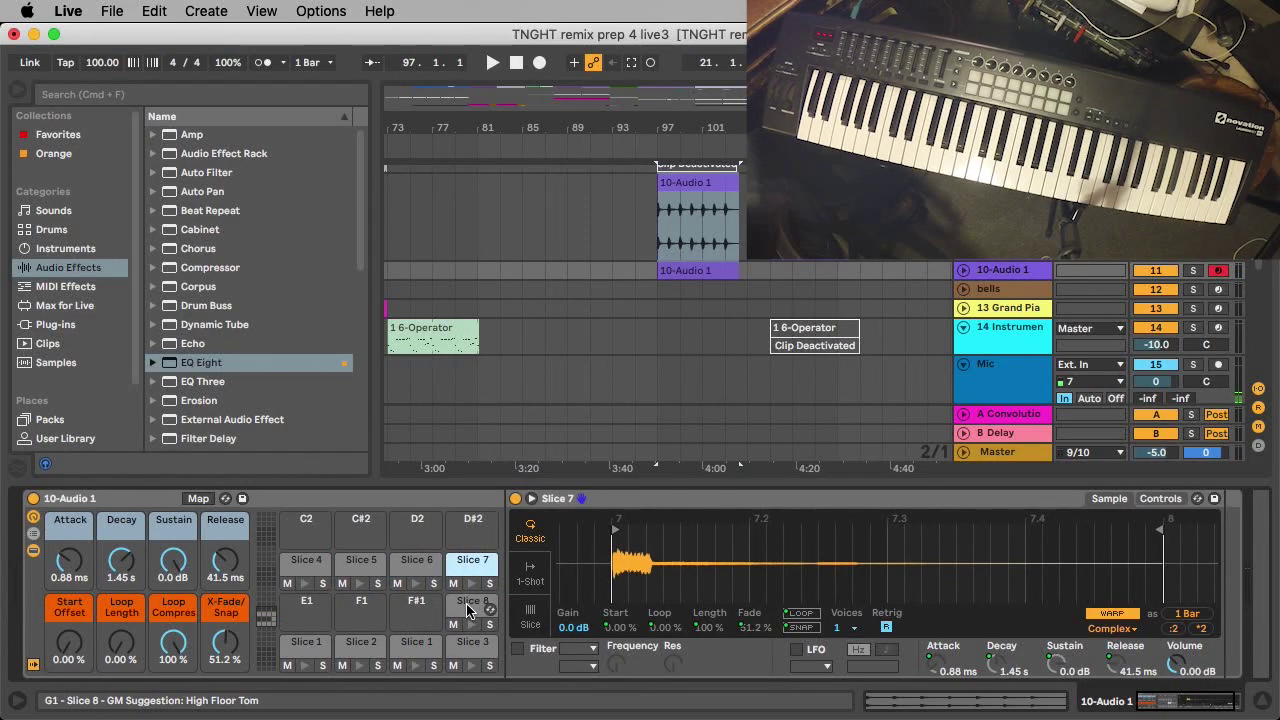
left_click(468, 610)
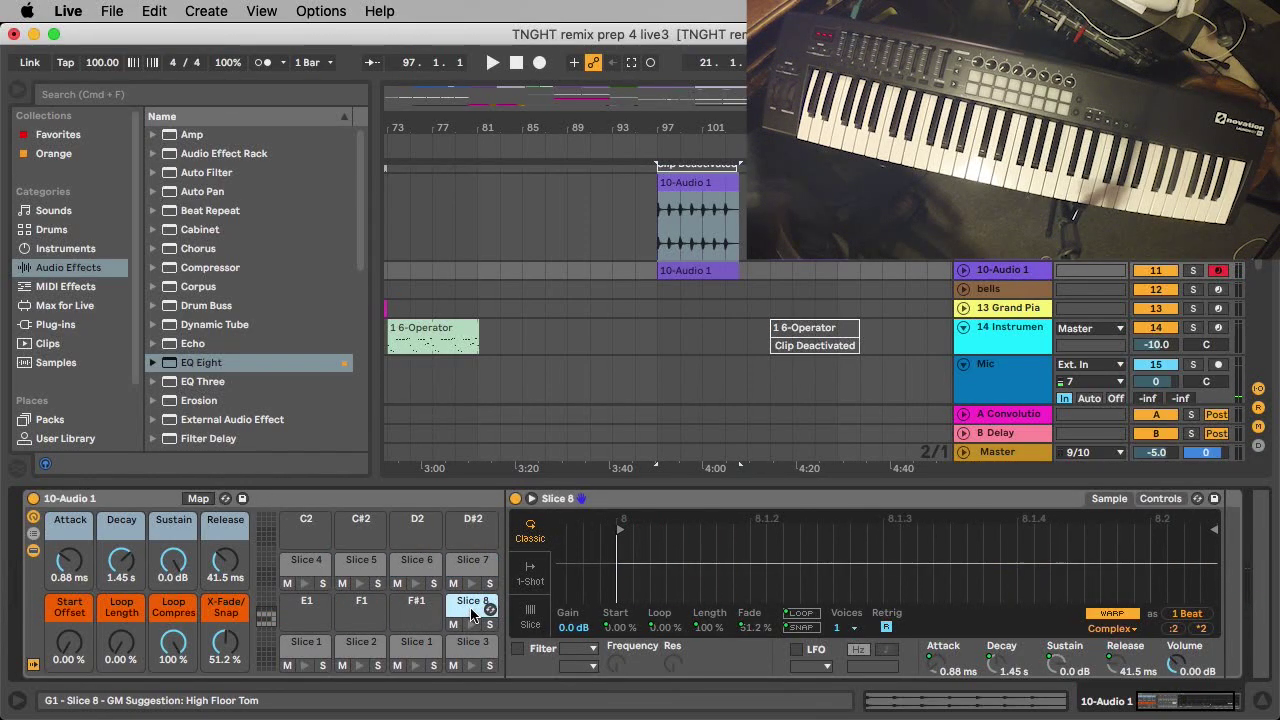
key("Delete")
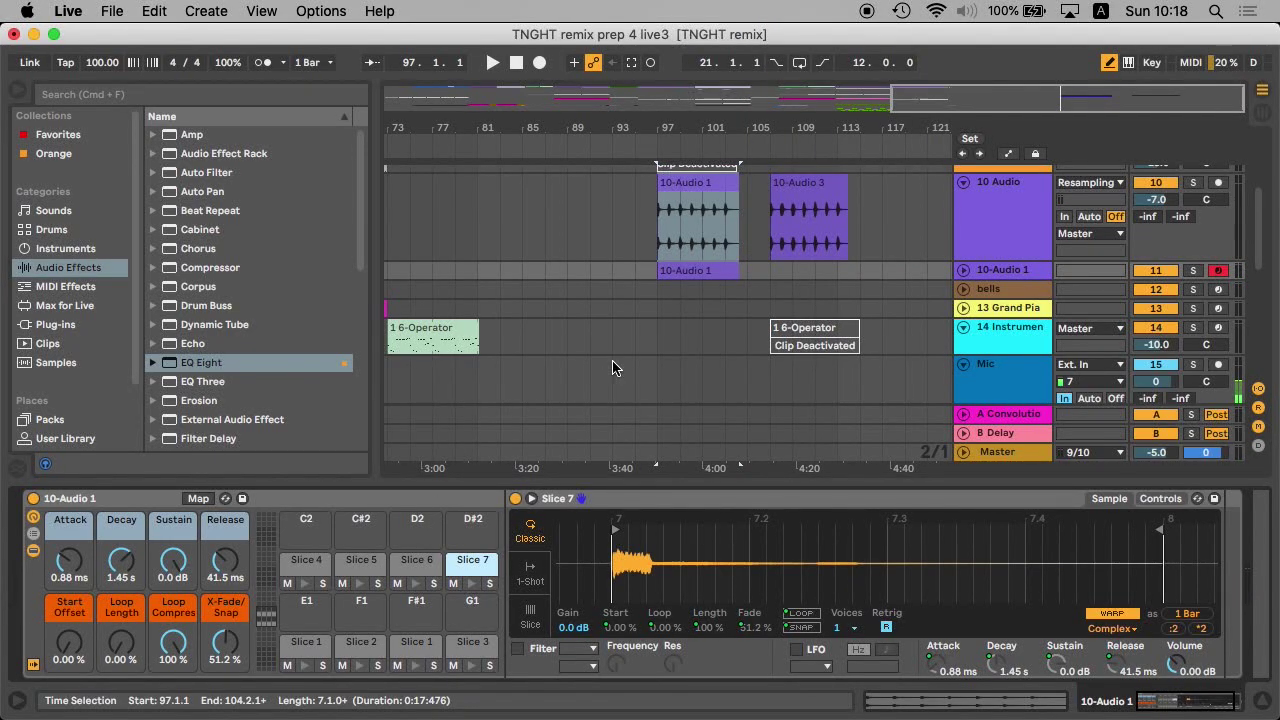
Step: Slice the 10-Audio 3 clip to a new MIDI track with one slice per bar and the Built-in slicing preset
left_click(825, 202)
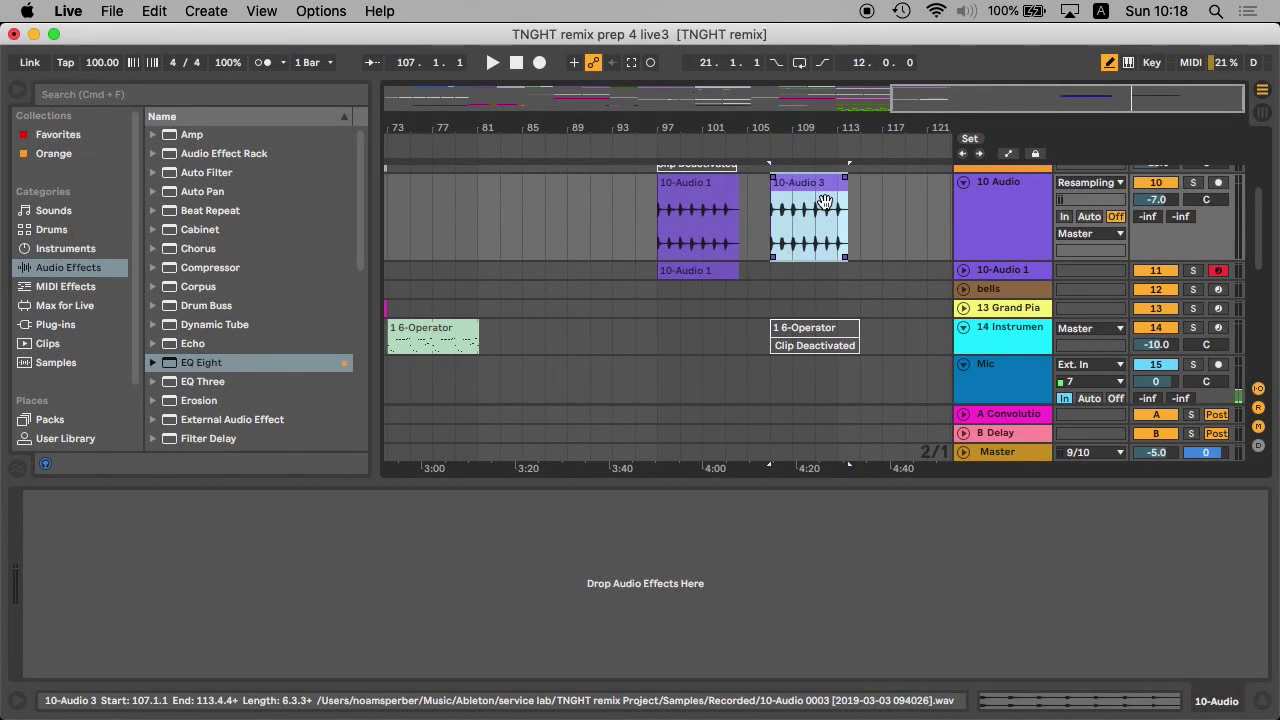
double_click(807, 188)
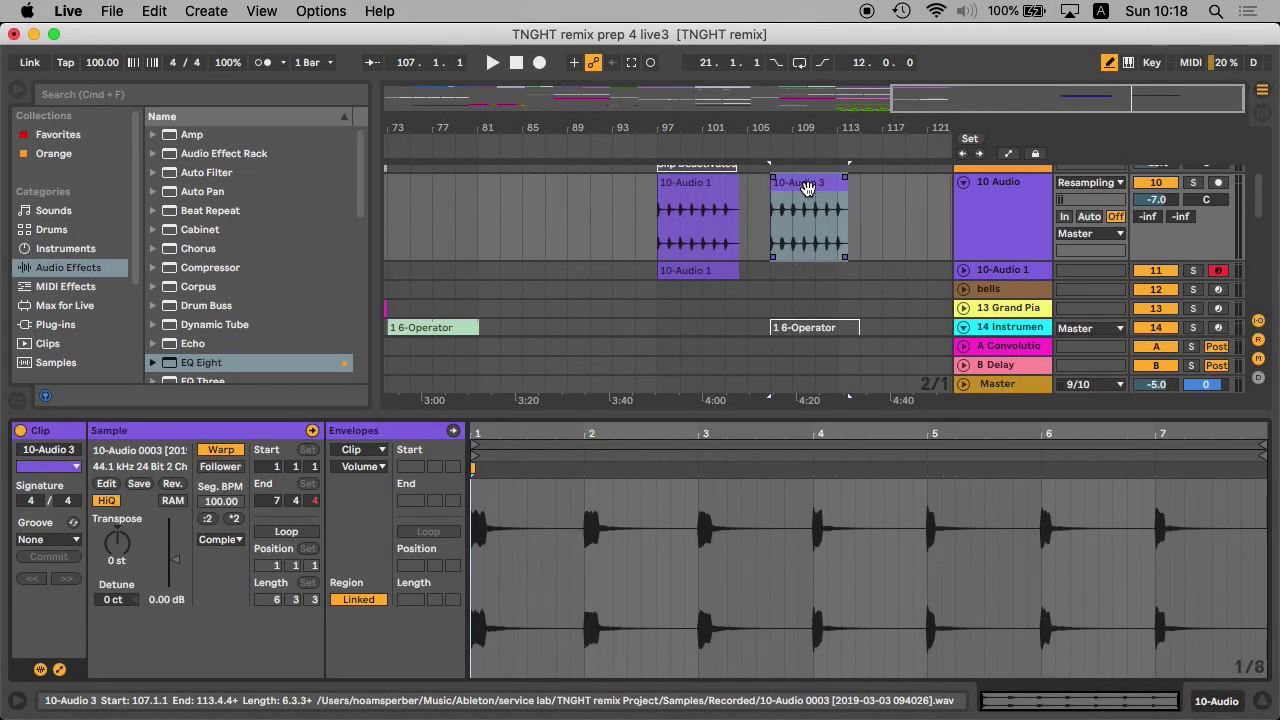
right_click(810, 182)
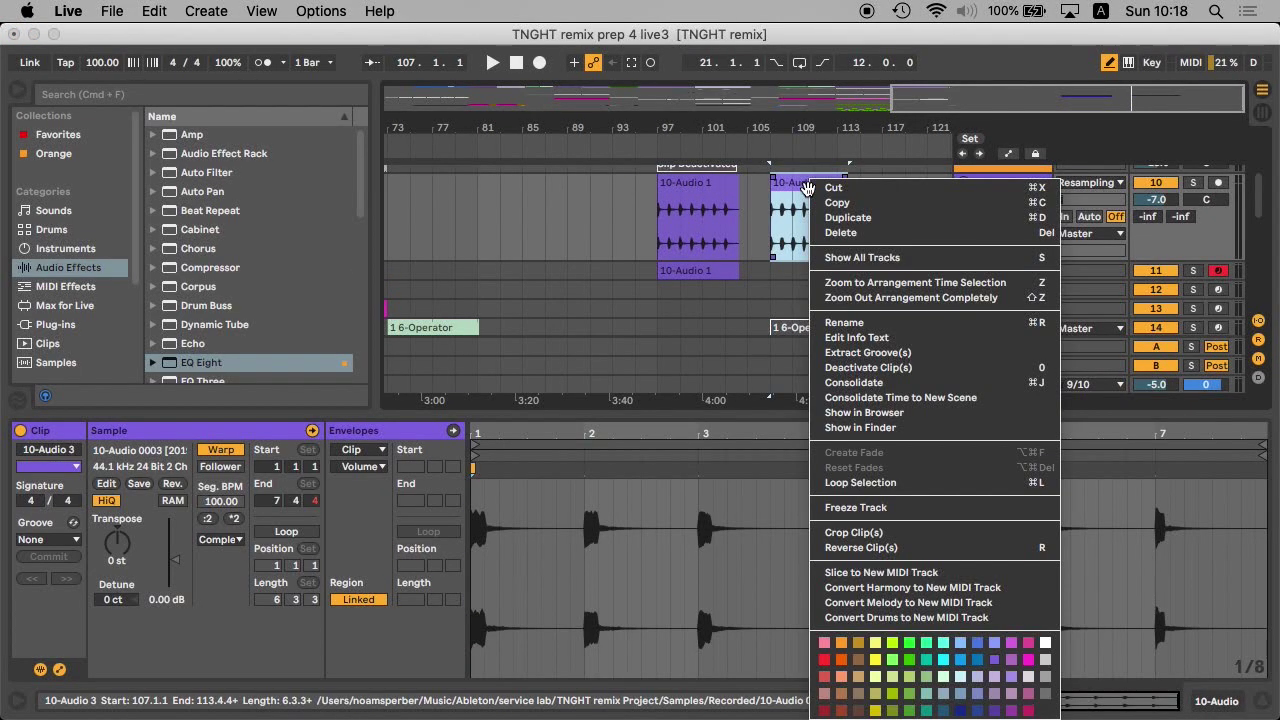
left_click(887, 572)
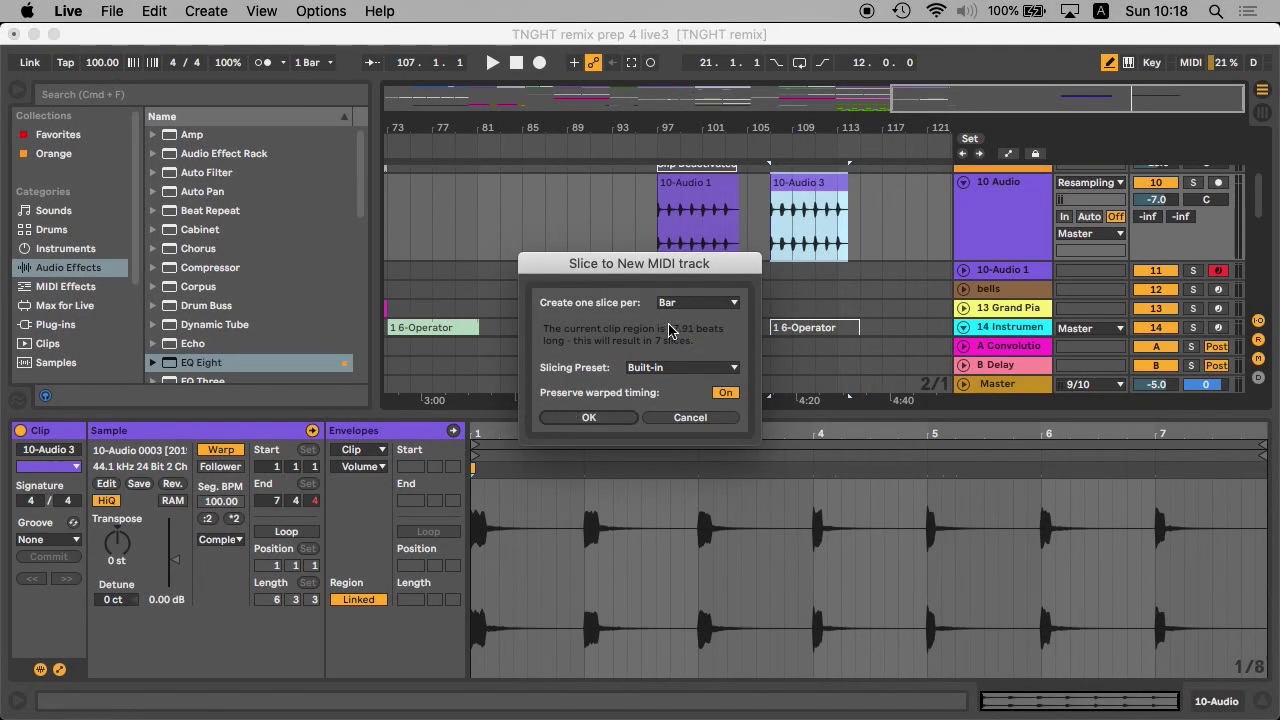
left_click(601, 419)
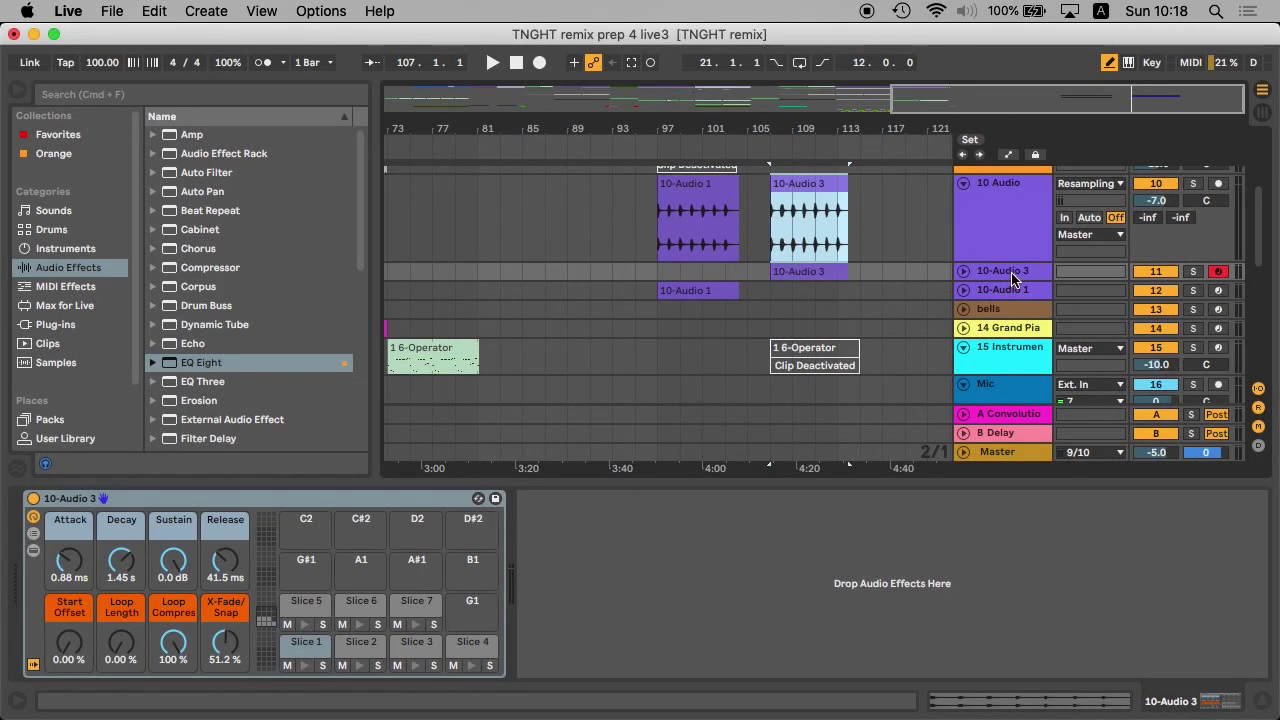
Step: Move Slice 1 from the 10-Audio 3 drum rack to pad E1 of the 10-Audio 1 drum rack
left_click(1013, 279)
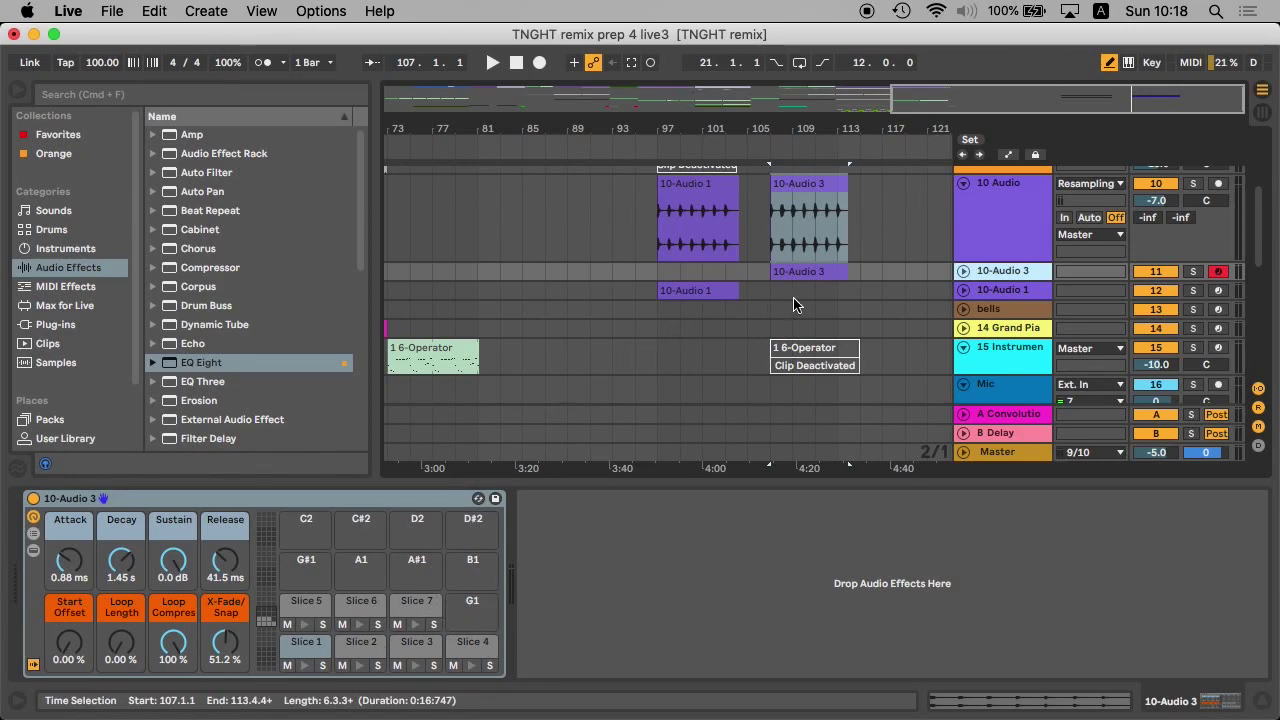
left_click(1009, 291)
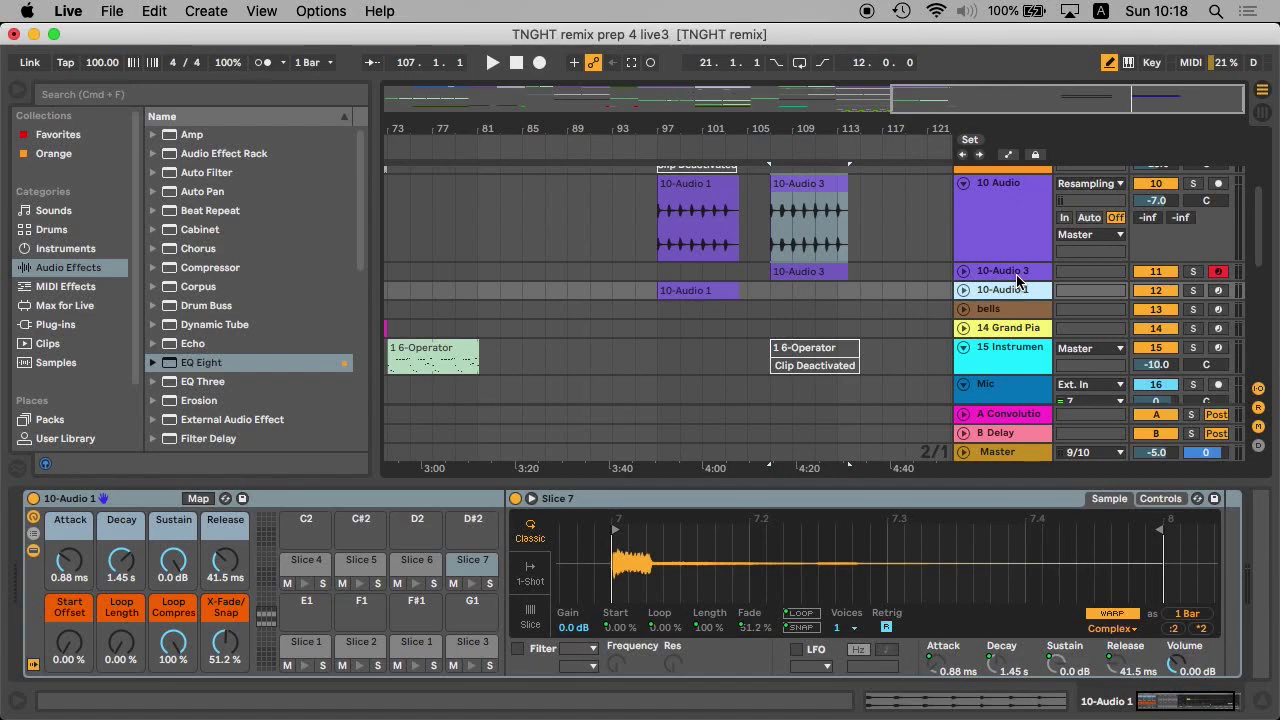
left_click(1014, 274)
left_click(306, 642)
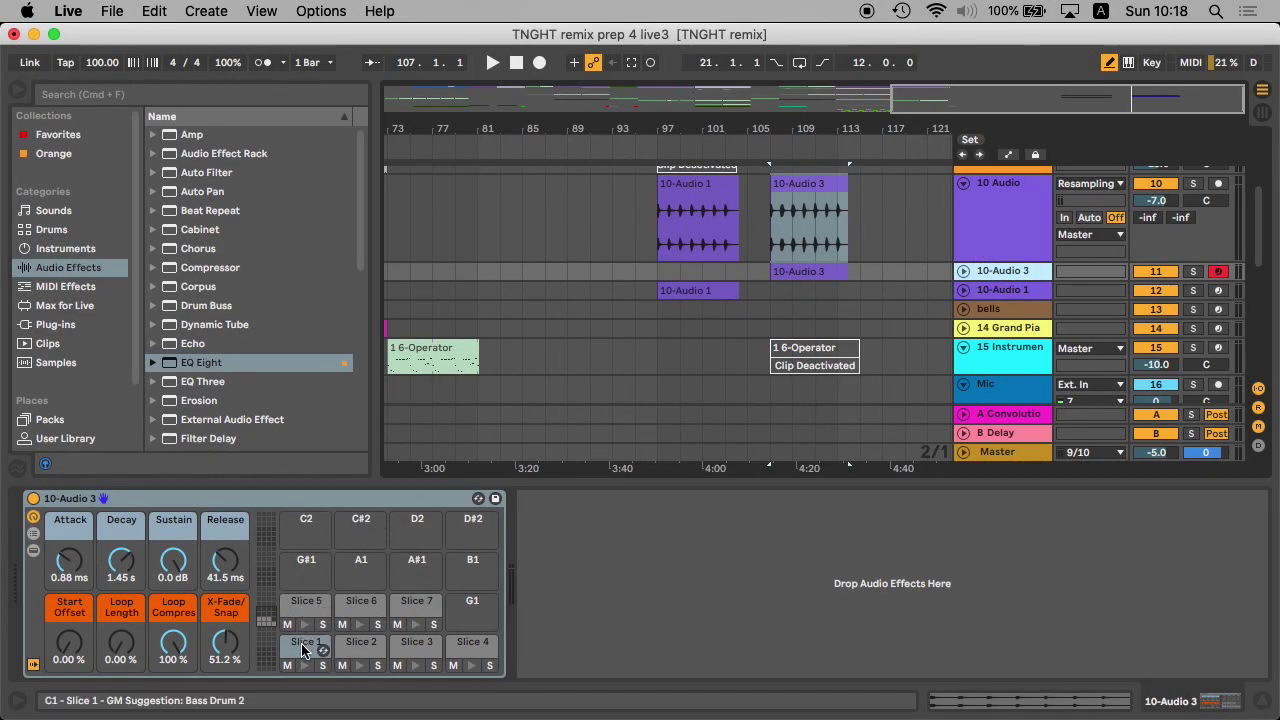
left_click(686, 292)
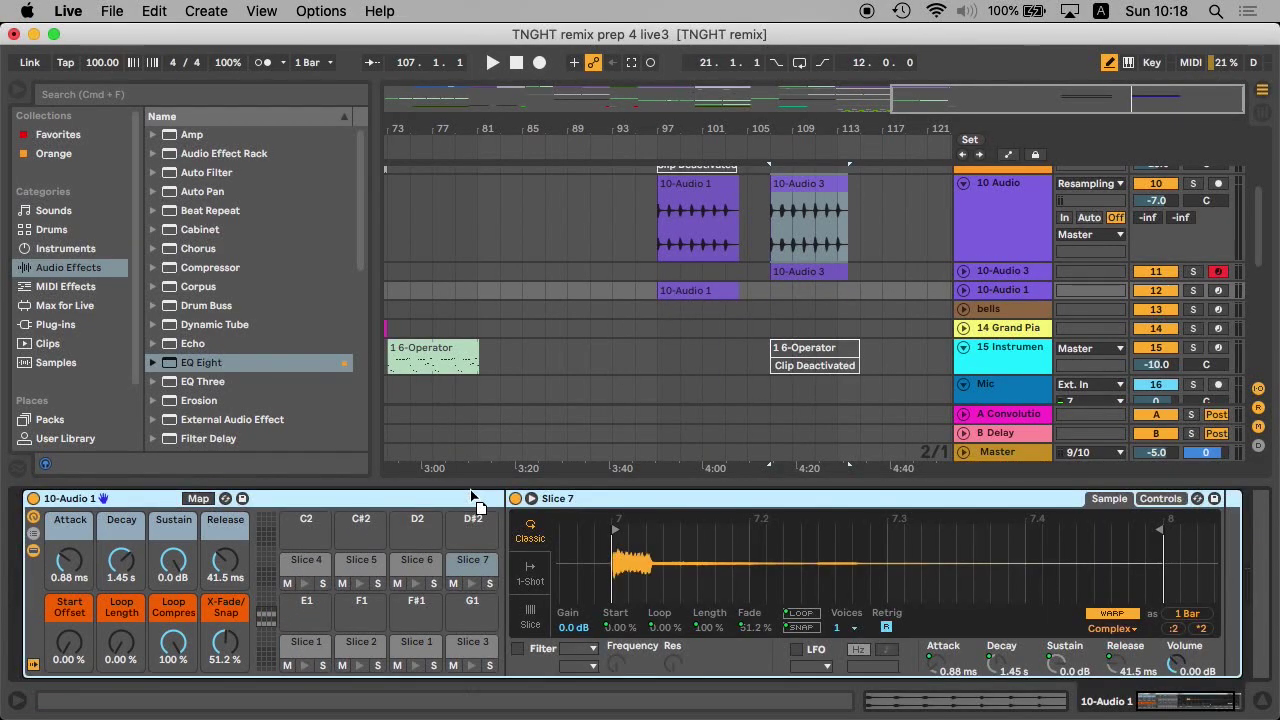
left_click_drag(313, 608, 313, 608)
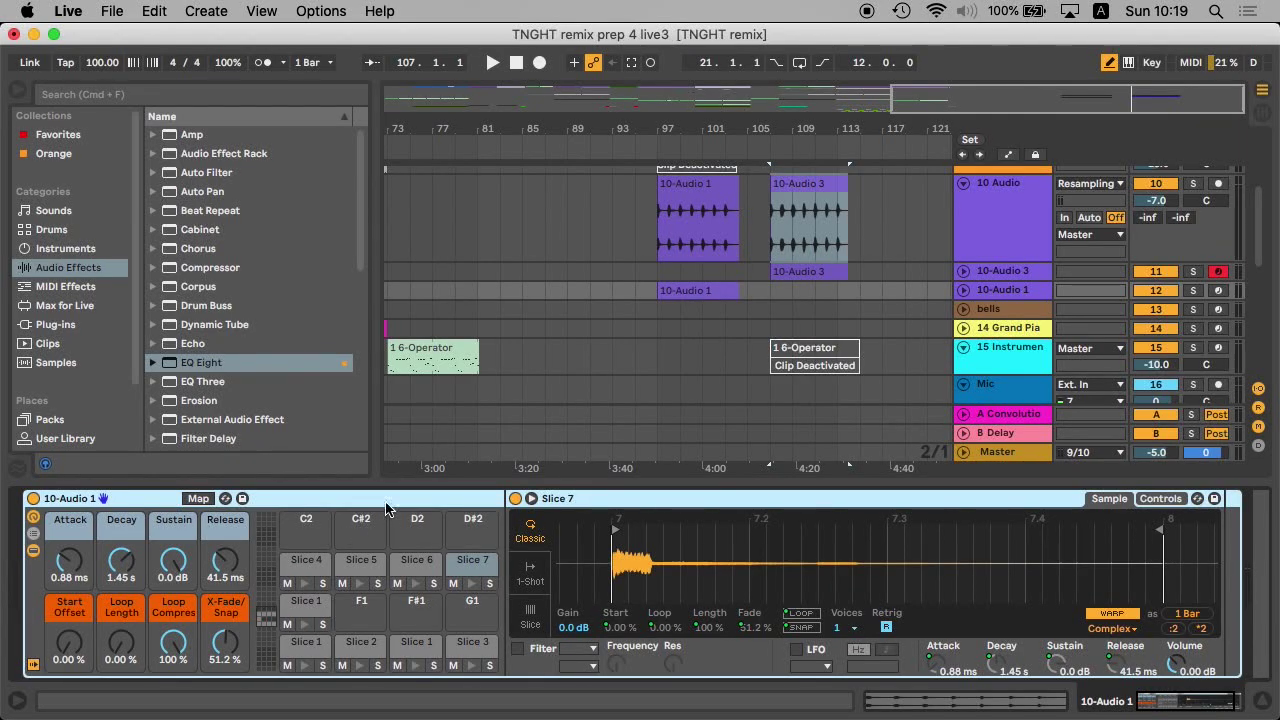
Step: Move Slices 2, 3 and 4 from the 10-Audio 3 rack to pads F1, F#1 and G1 of the 10-Audio 1 rack
left_click_drag(829, 277, 699, 294)
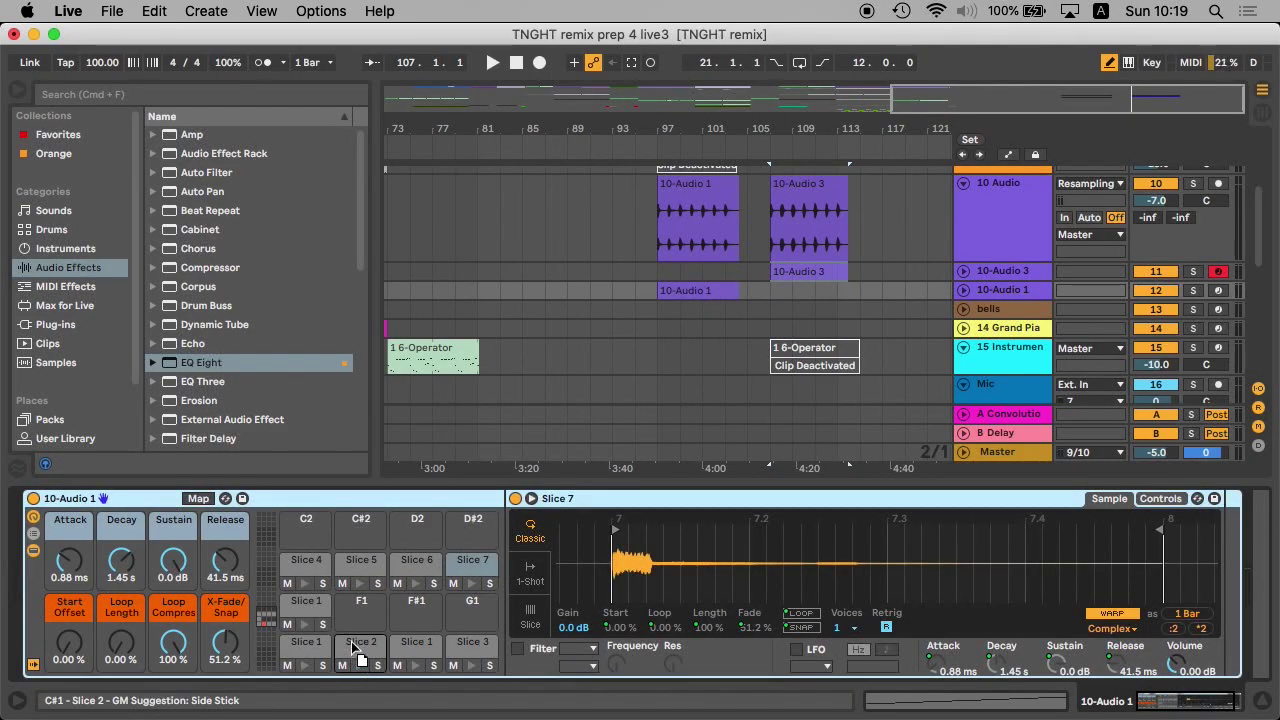
left_click(808, 271)
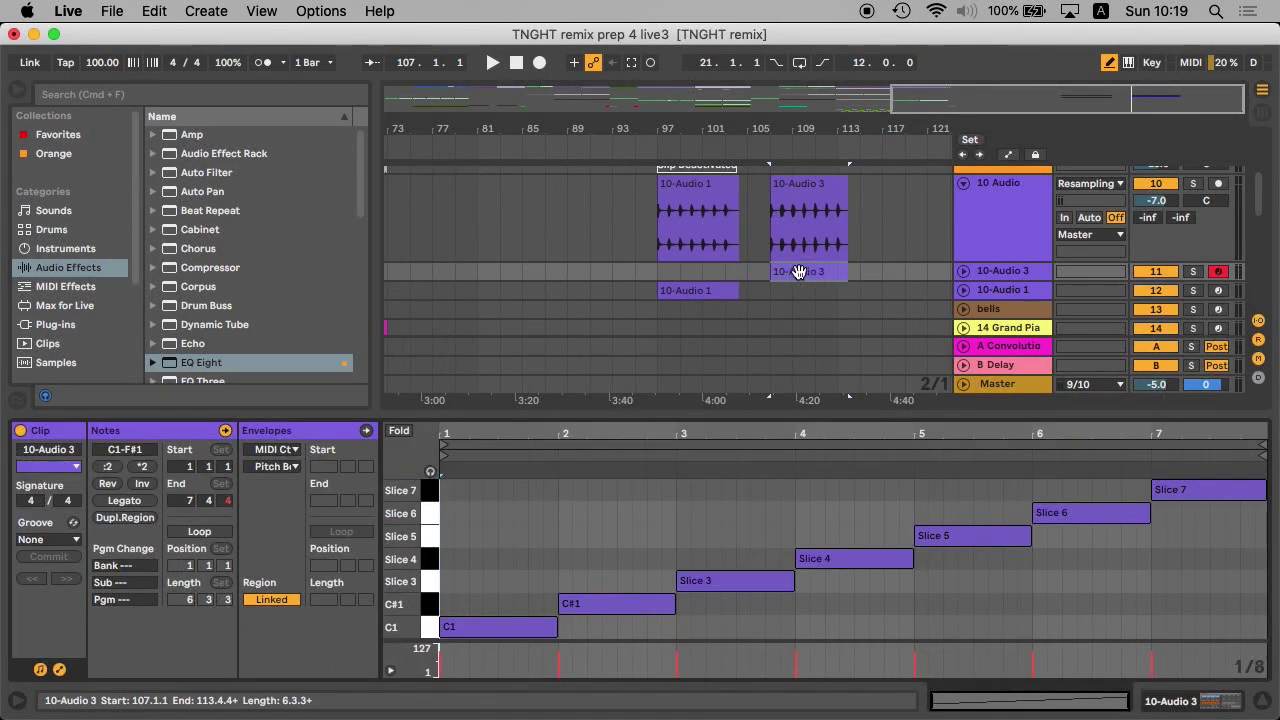
left_click(1020, 270)
left_click_drag(697, 289, 416, 610)
left_click(985, 277)
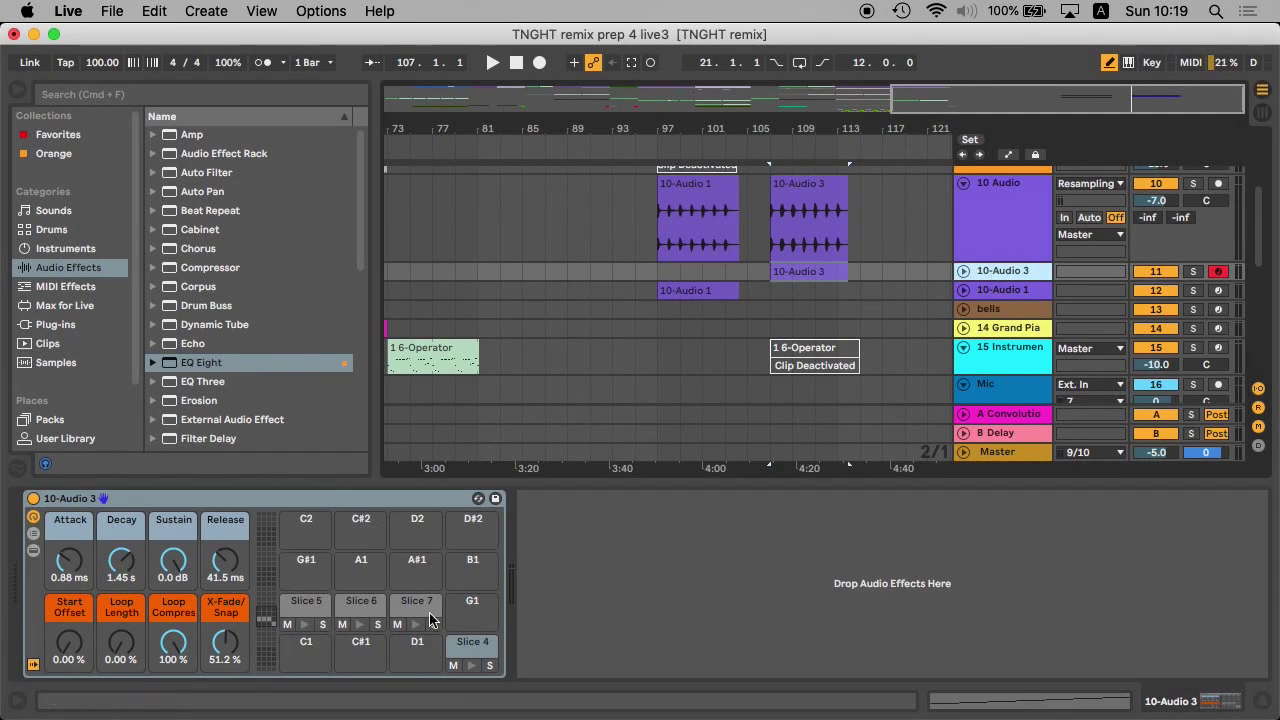
left_click_drag(772, 297, 472, 641)
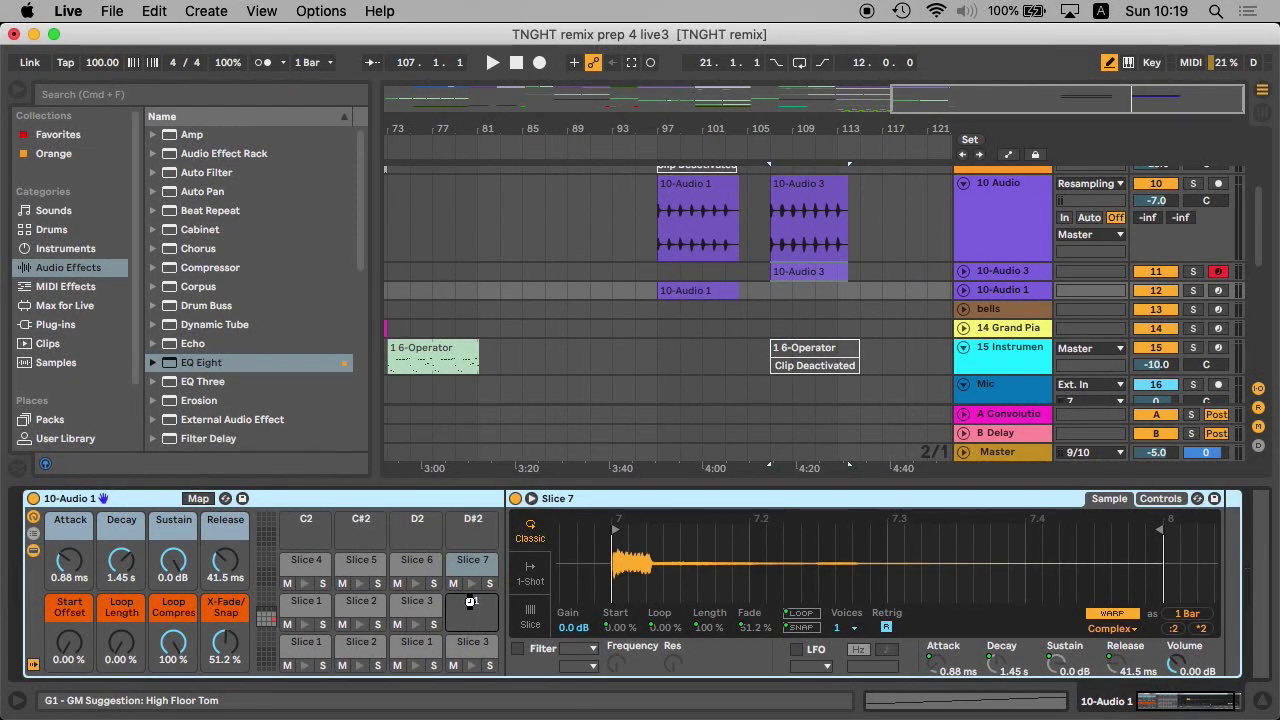
Step: Move Slices 5, 6 and 7 from the 10-Audio 3 rack to pads C2, C#2 and D2 of the 10-Audio 1 rack
key("super+z")
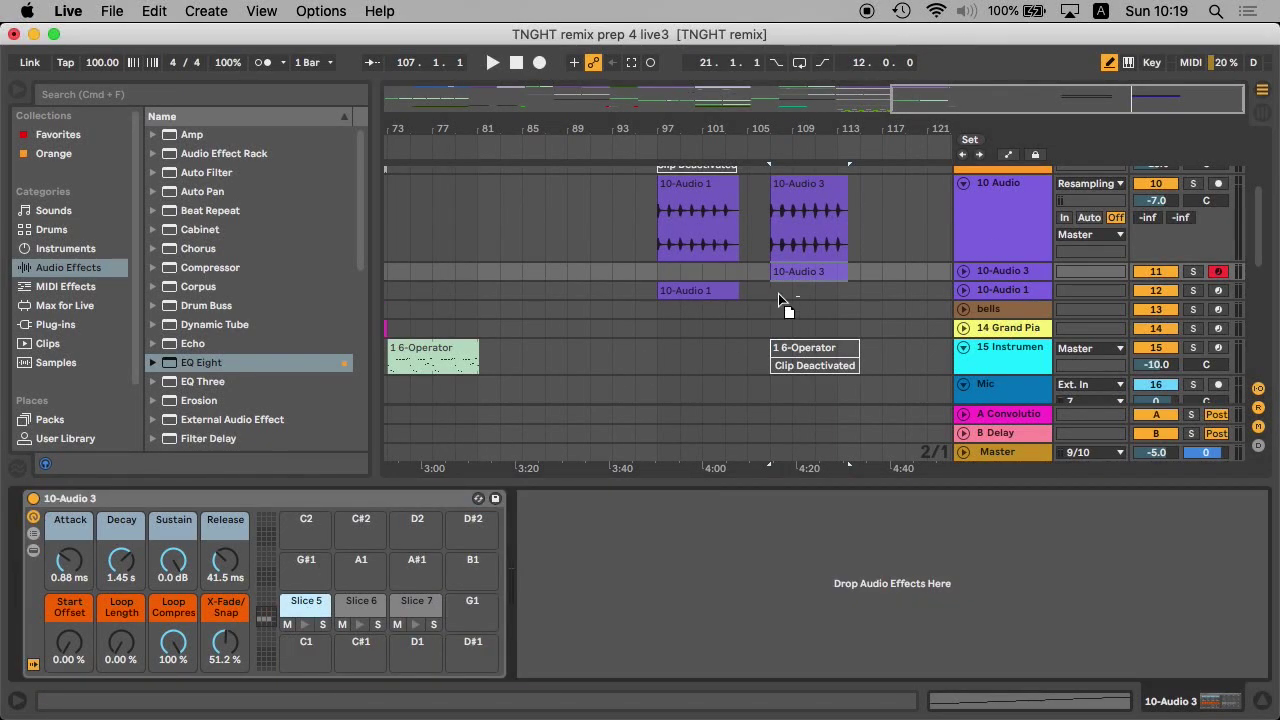
left_click(778, 296)
key("Up")
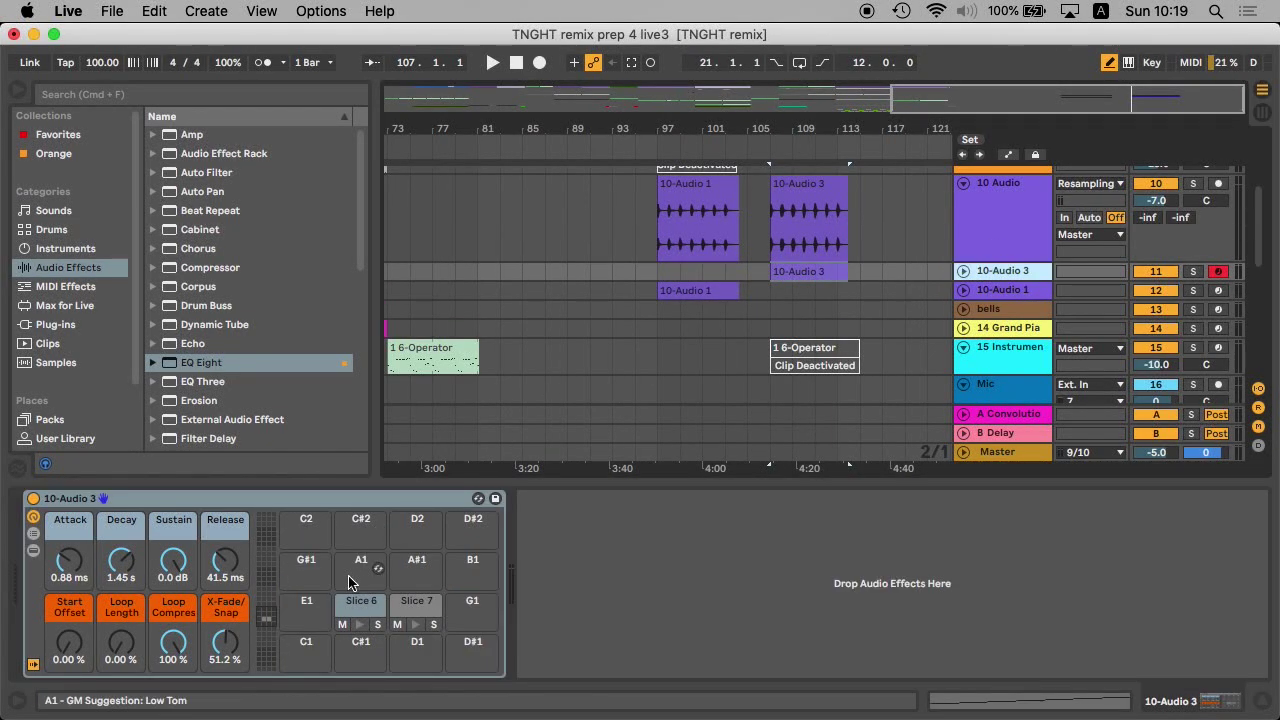
left_click_drag(759, 295, 366, 551)
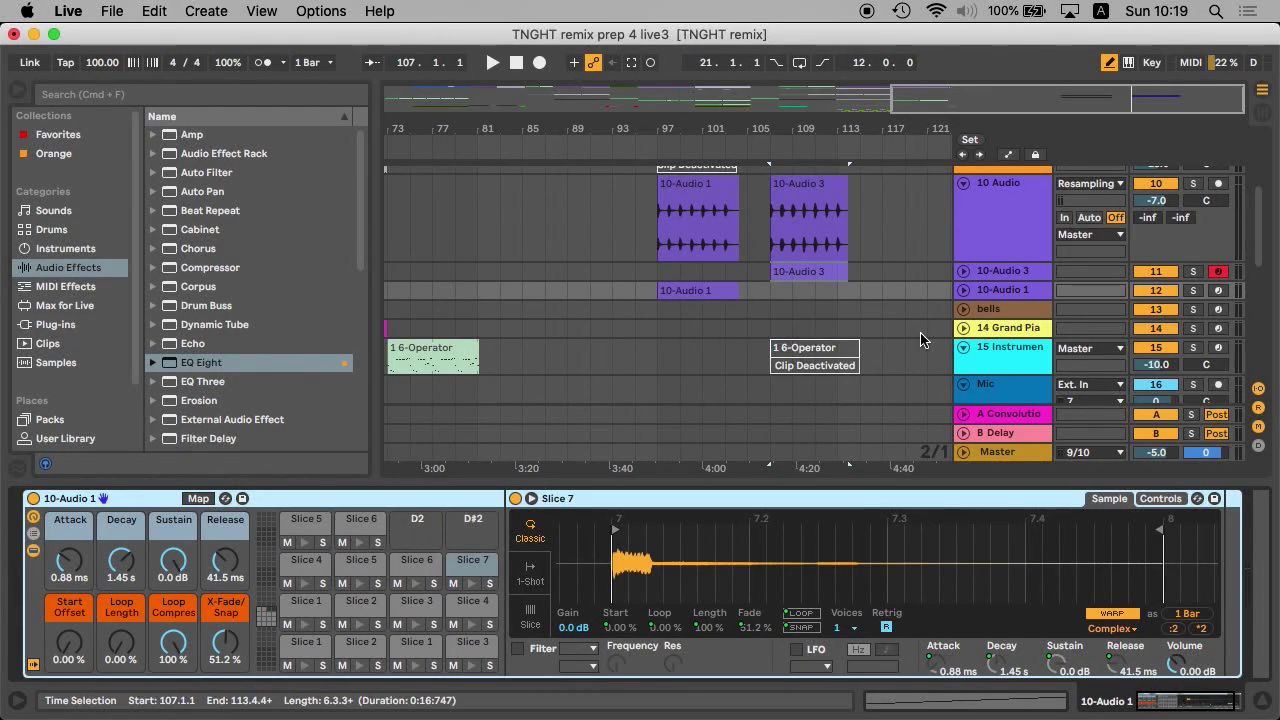
left_click(1015, 280)
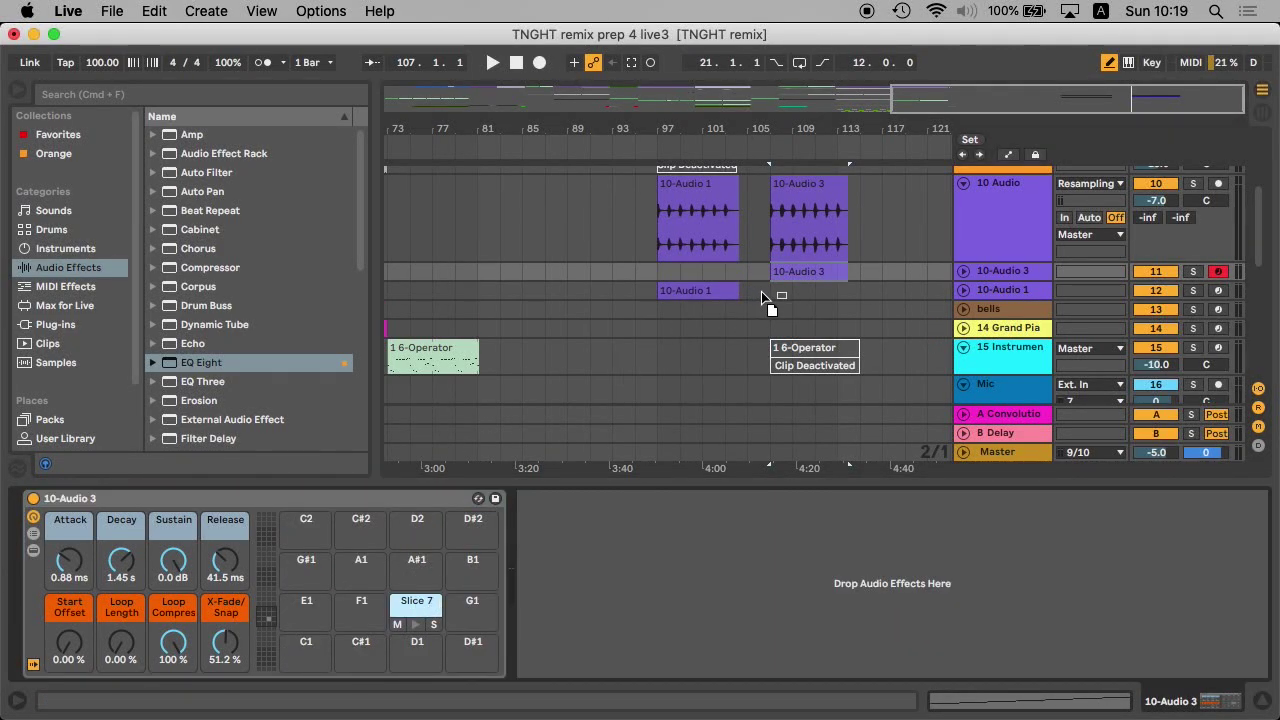
left_click(761, 291)
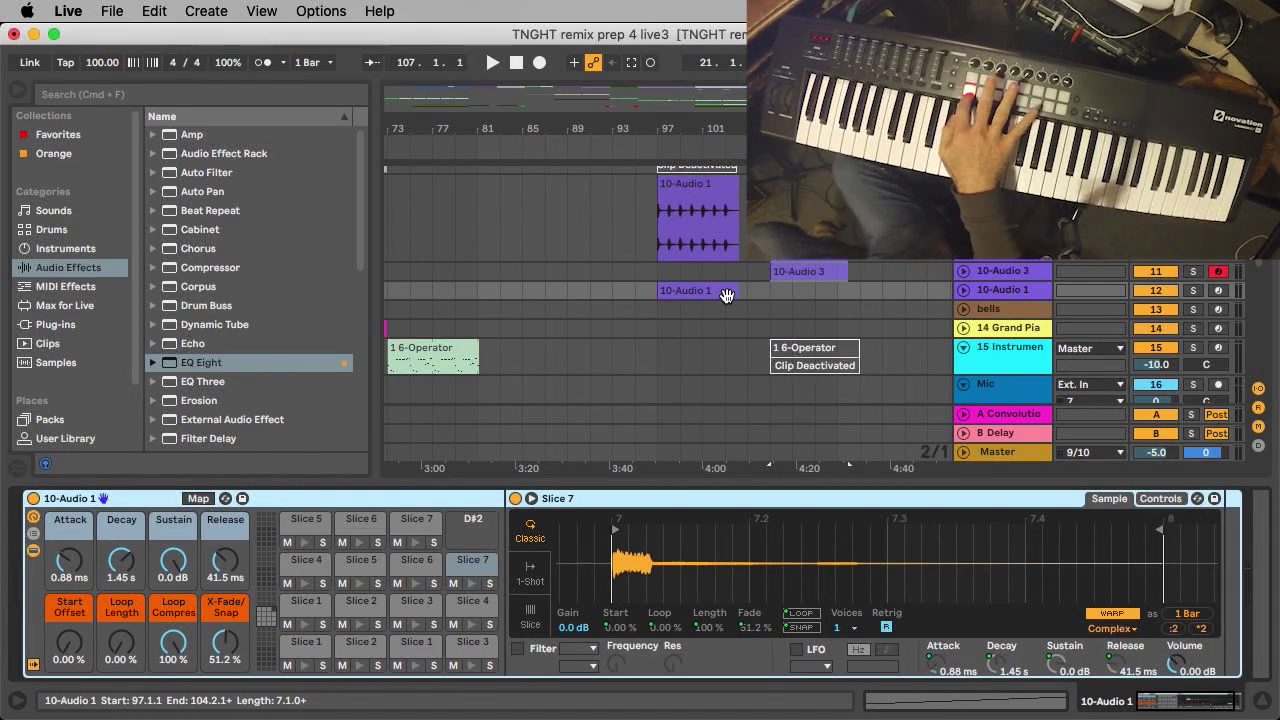
Step: Arm the 10-Audio 1 track and show the Simpler device of Slice 1 on pad E1
left_click(787, 289)
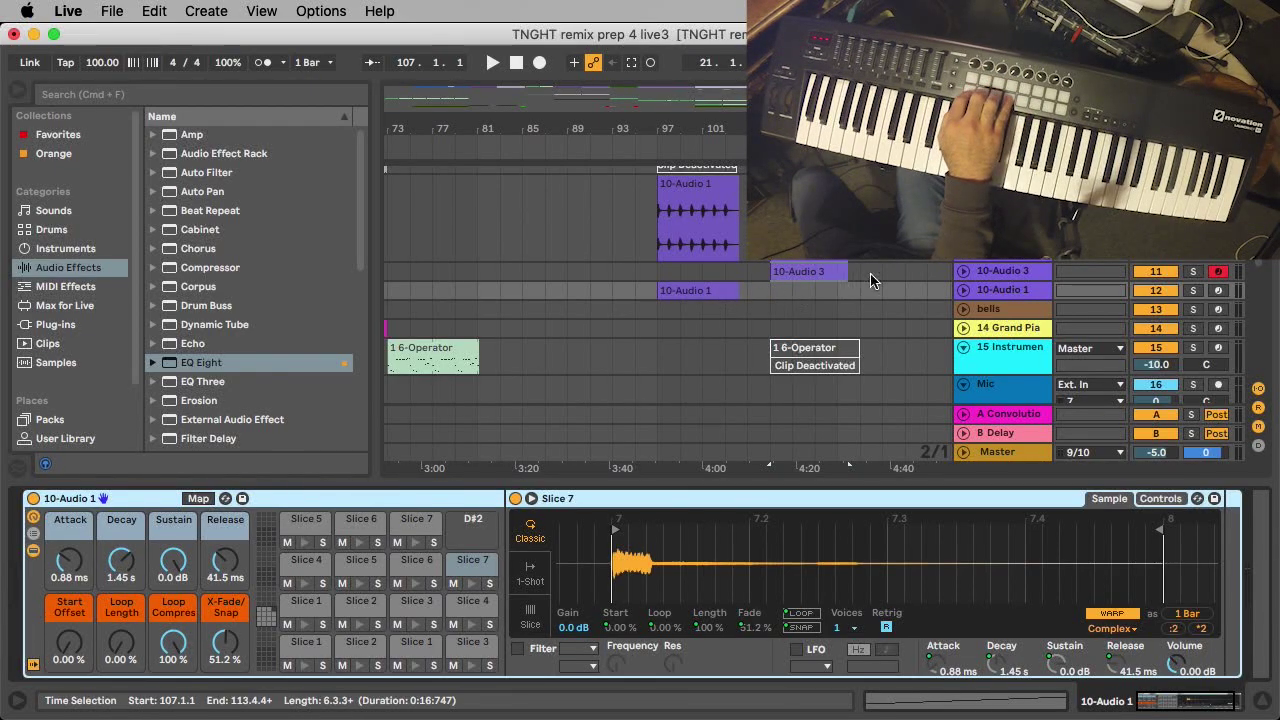
left_click(1218, 291)
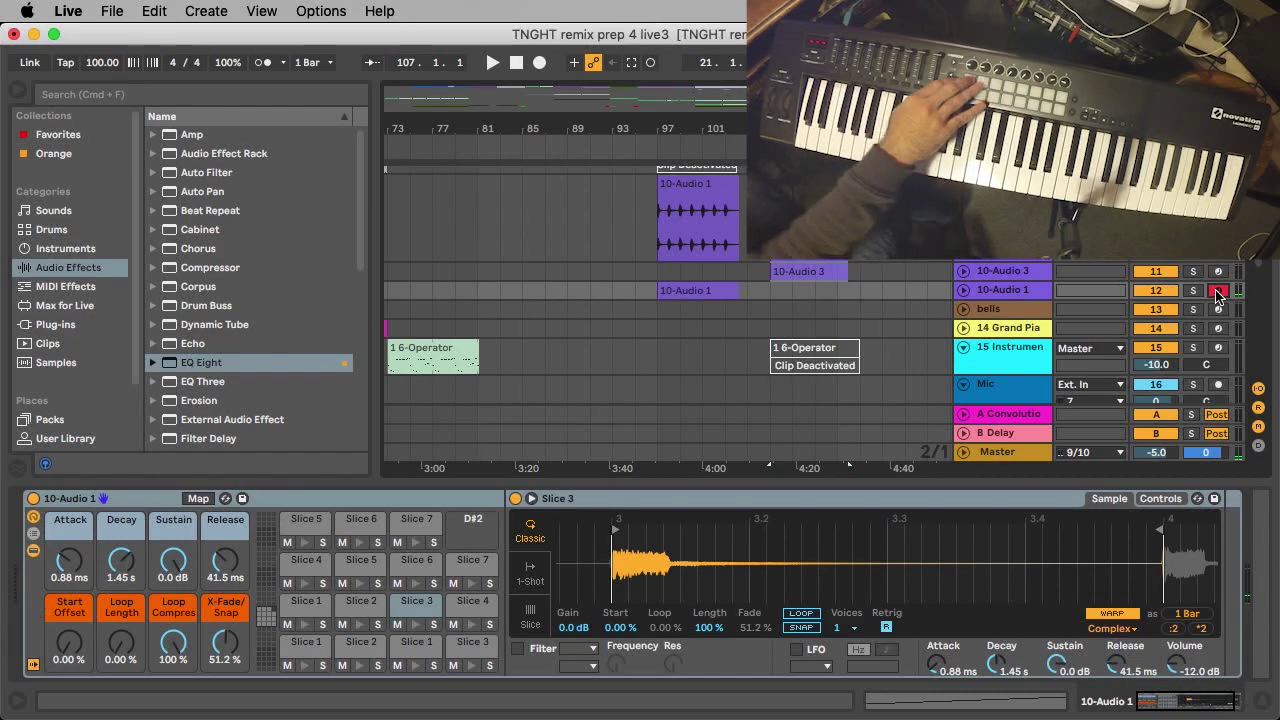
left_click(306, 600)
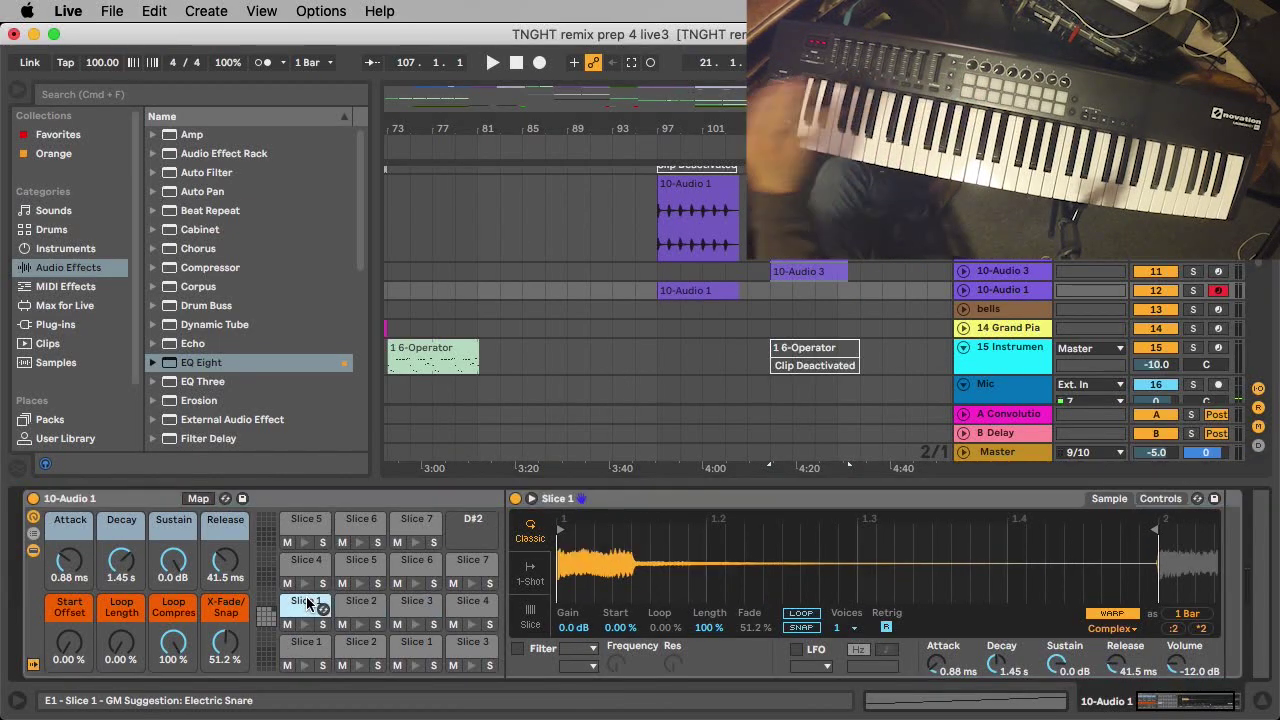
Step: Set the E1 Slice 1's Volume to 0.00 dB and Vel>Vol to 0.0 %, copying each value to the sibling slices
left_click(1160, 498)
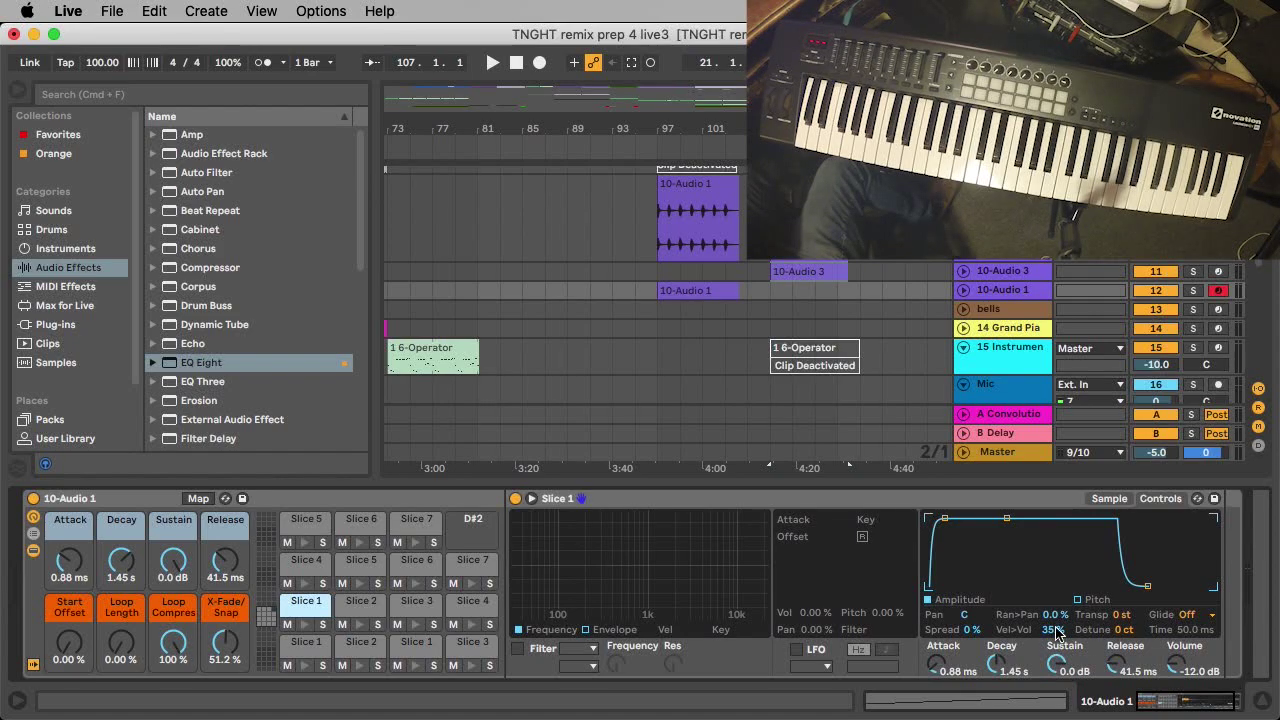
right_click(1178, 667)
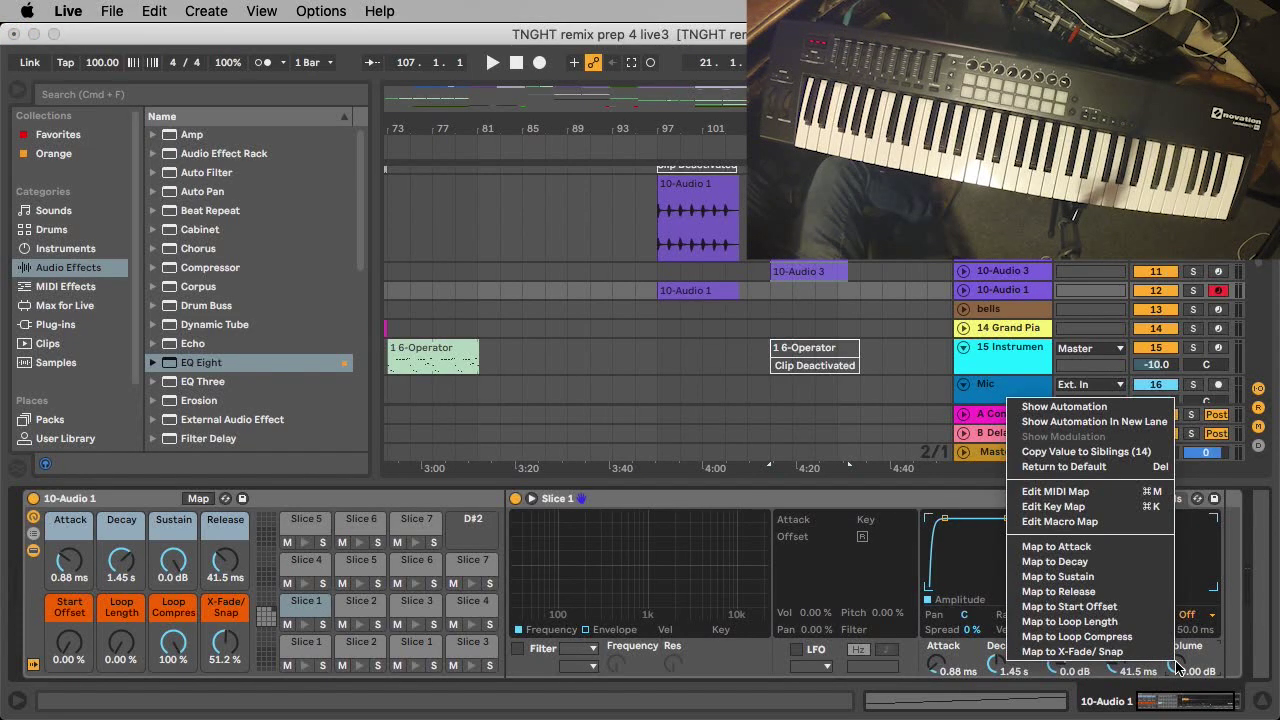
left_click(1110, 455)
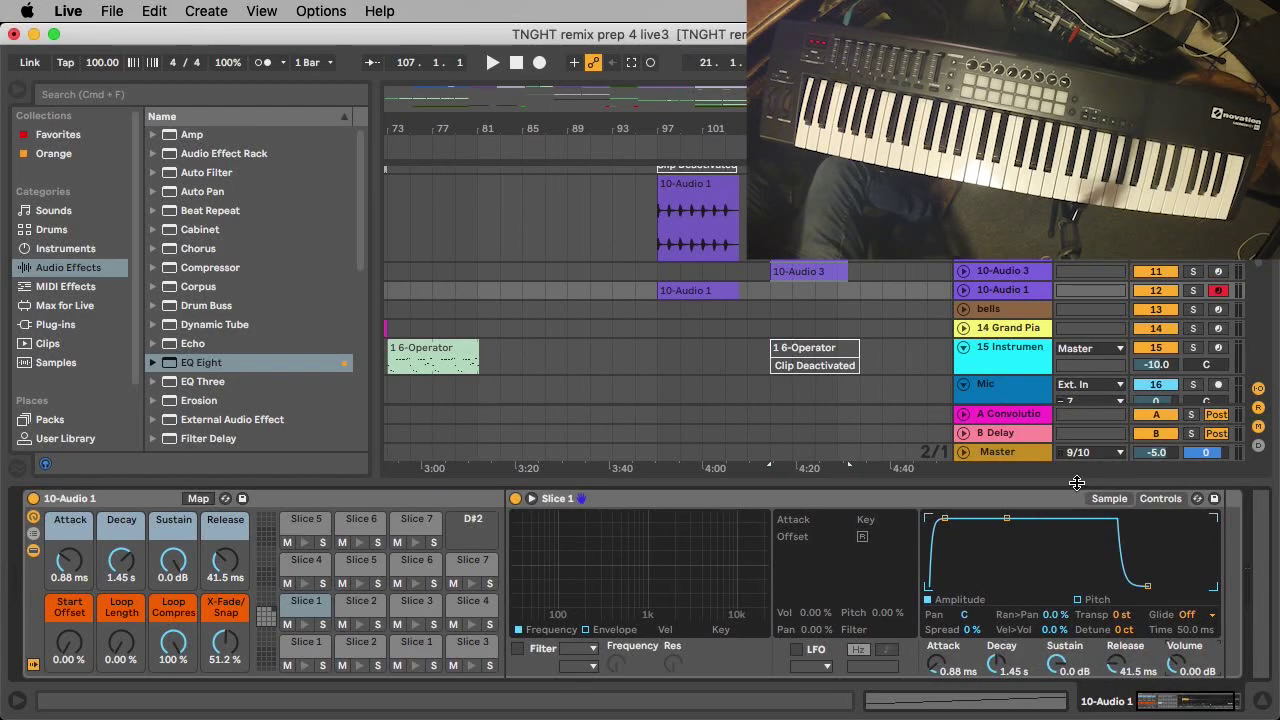
right_click(1055, 633)
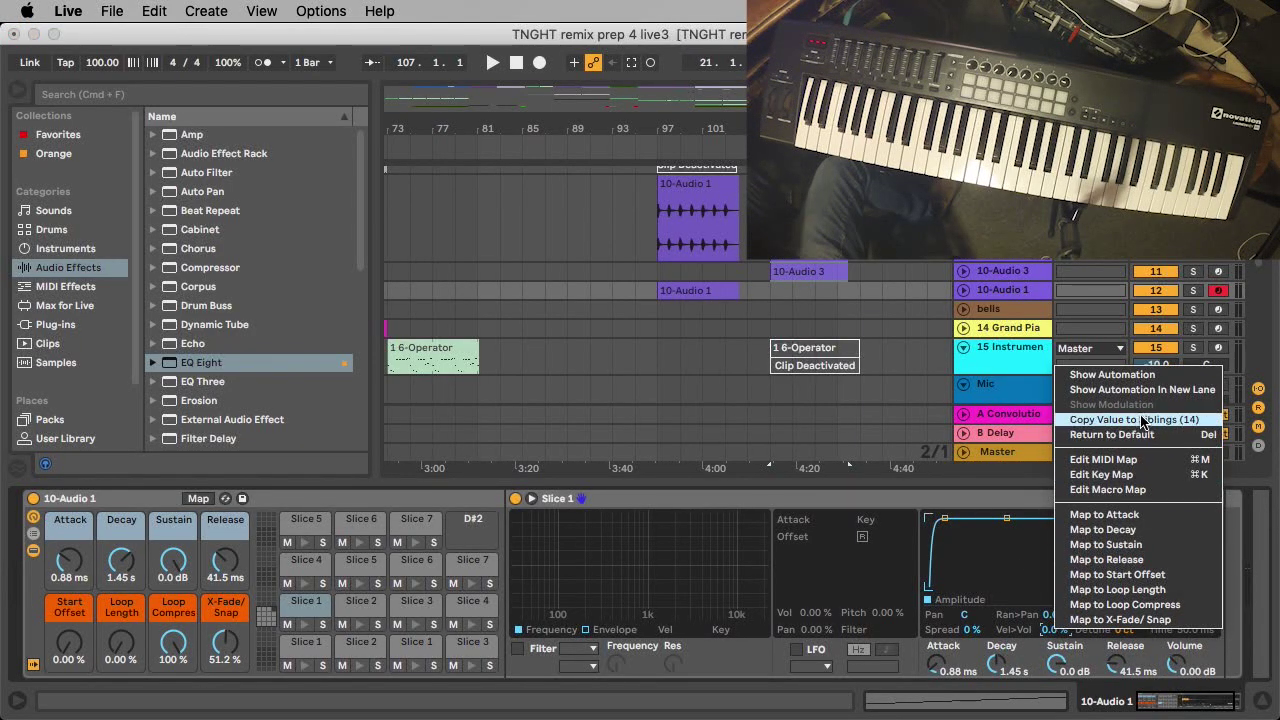
left_click(1142, 420)
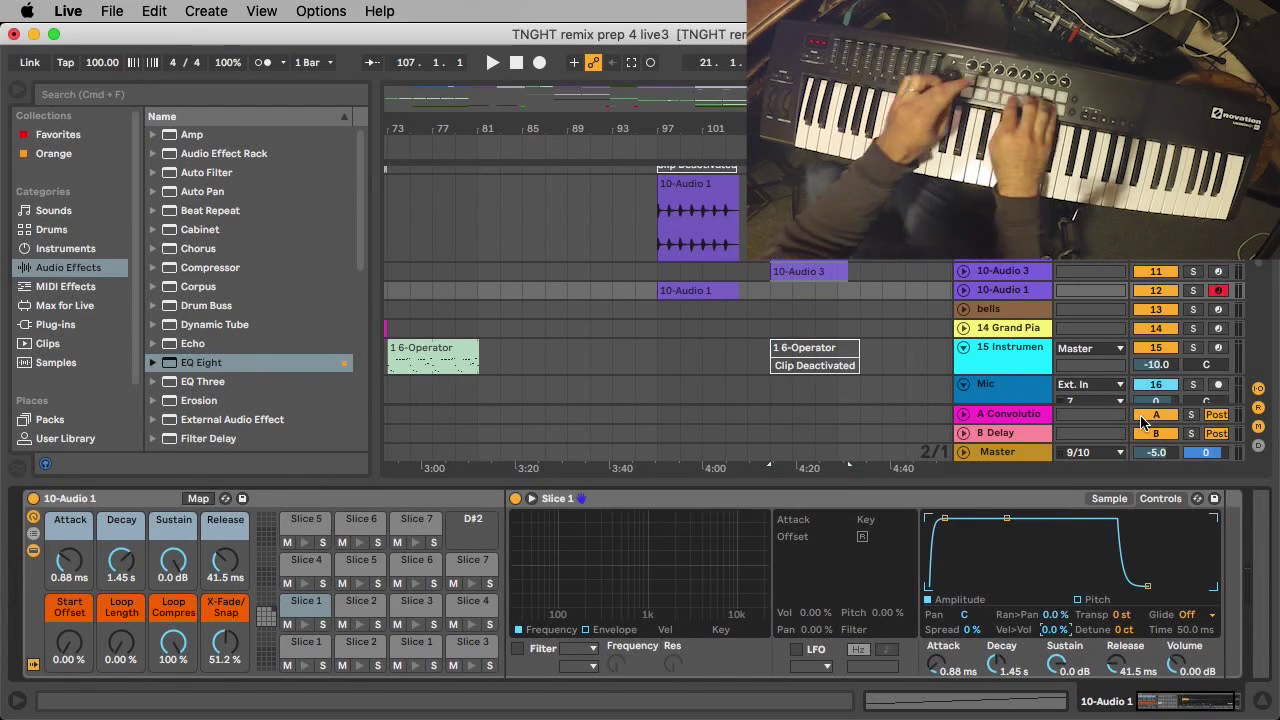